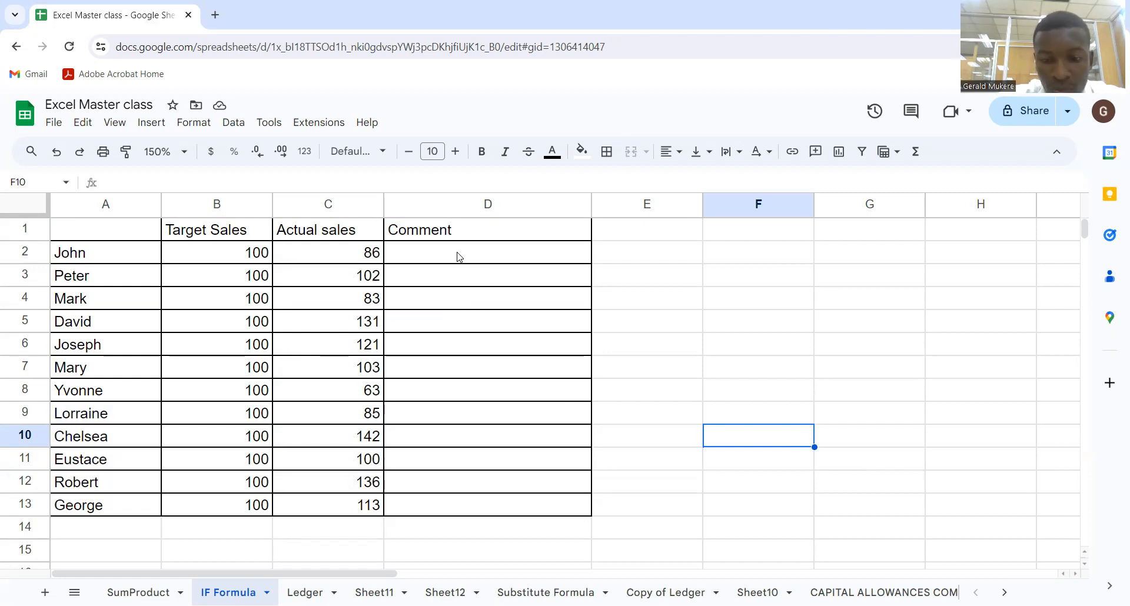
pyautogui.click(458, 257)
pyautogui.write('=')
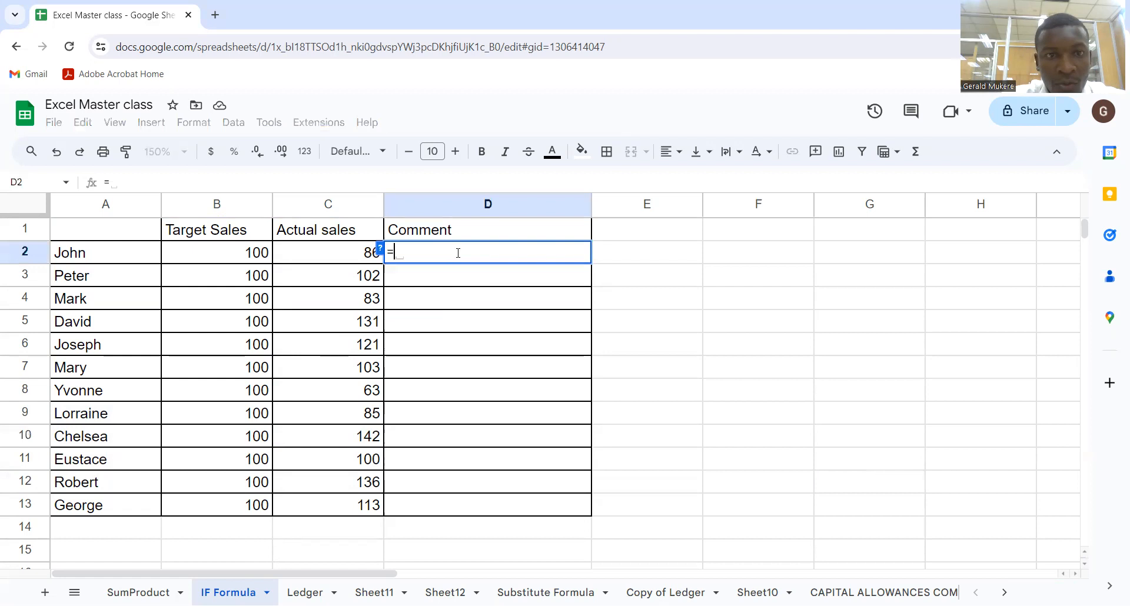
pyautogui.press('BackSpace')
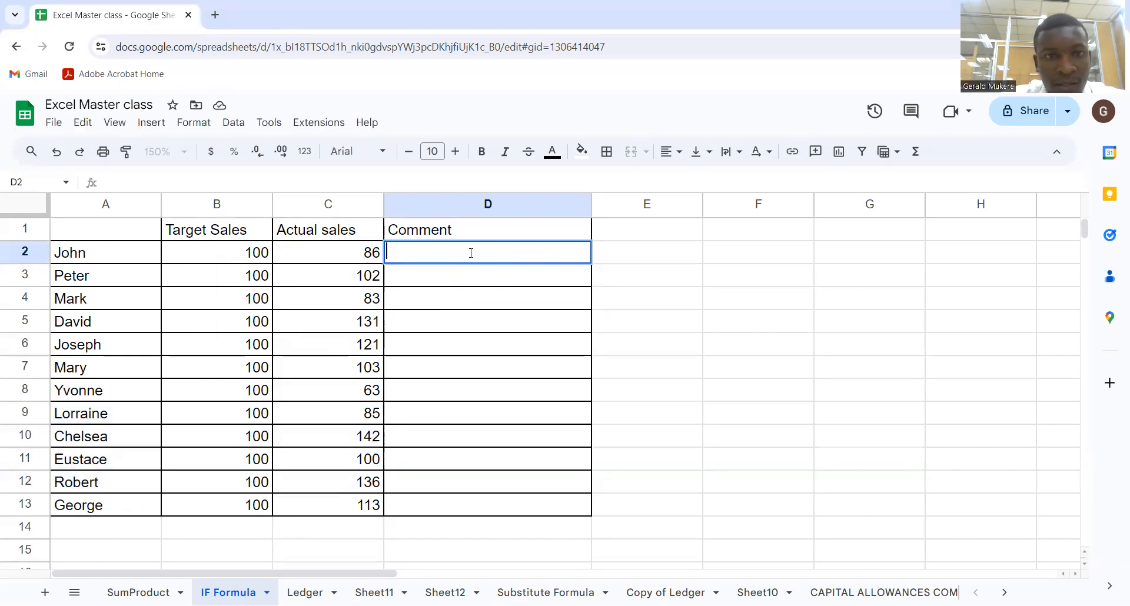
# Start an IF formula in D2 whose condition tests whether actual sales C2 is less than target sales B2
pyautogui.moveTo(100, 250); pyautogui.dragTo(94, 508)
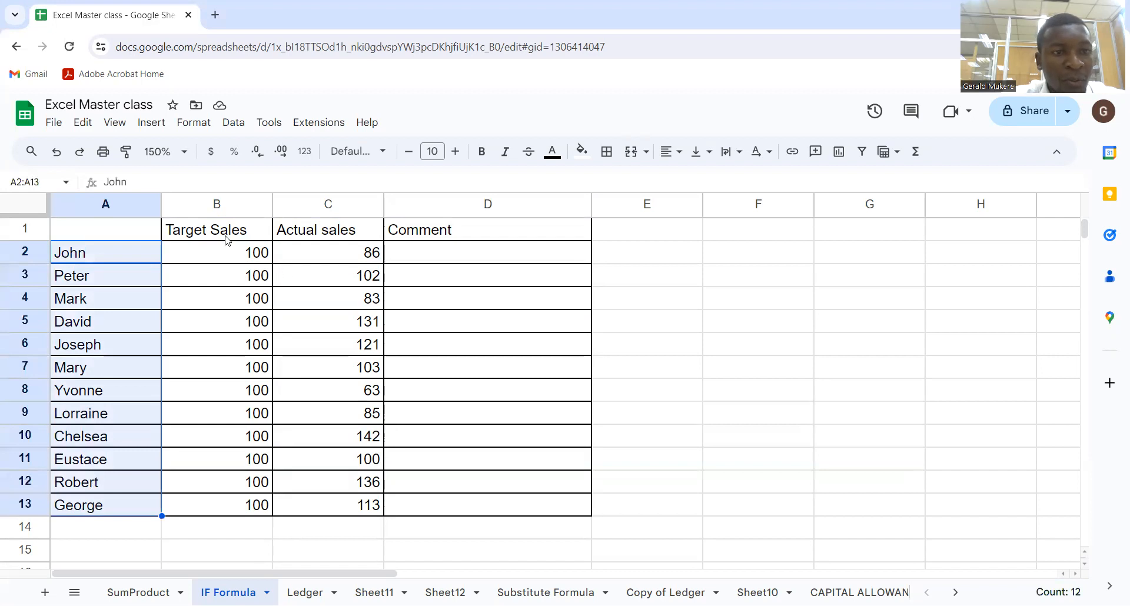
pyautogui.moveTo(228, 236); pyautogui.dragTo(232, 510)
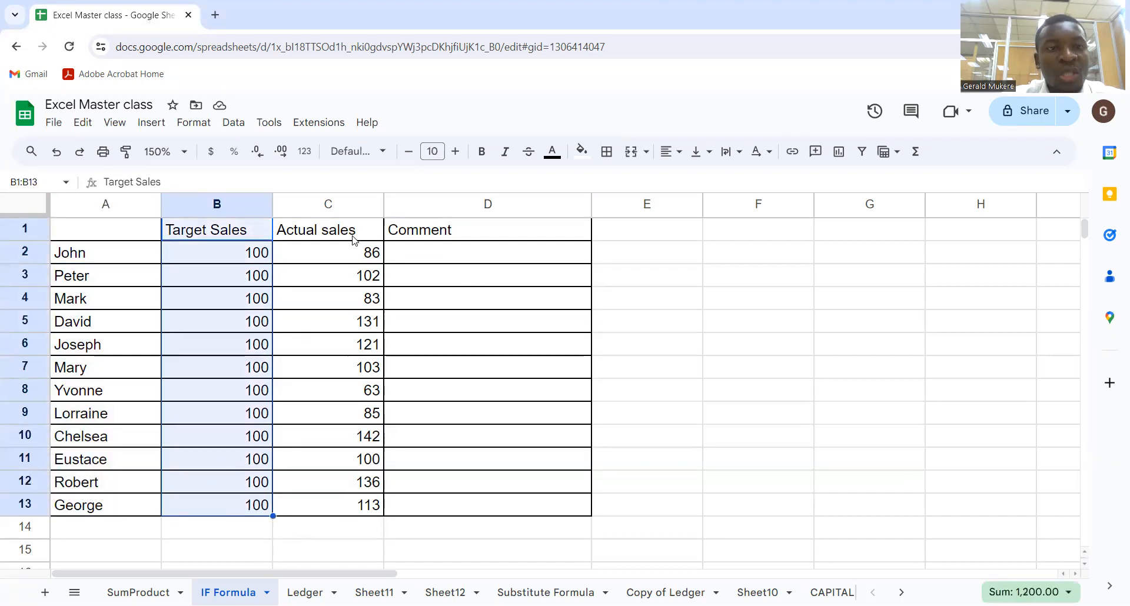
pyautogui.moveTo(355, 237); pyautogui.dragTo(337, 510)
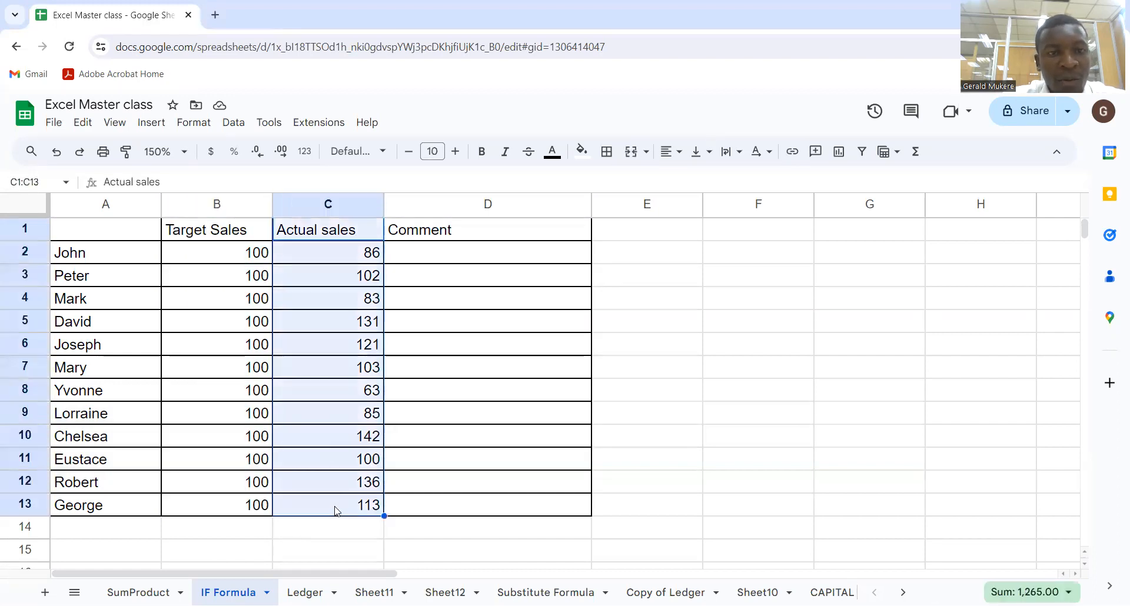
pyautogui.click(445, 260)
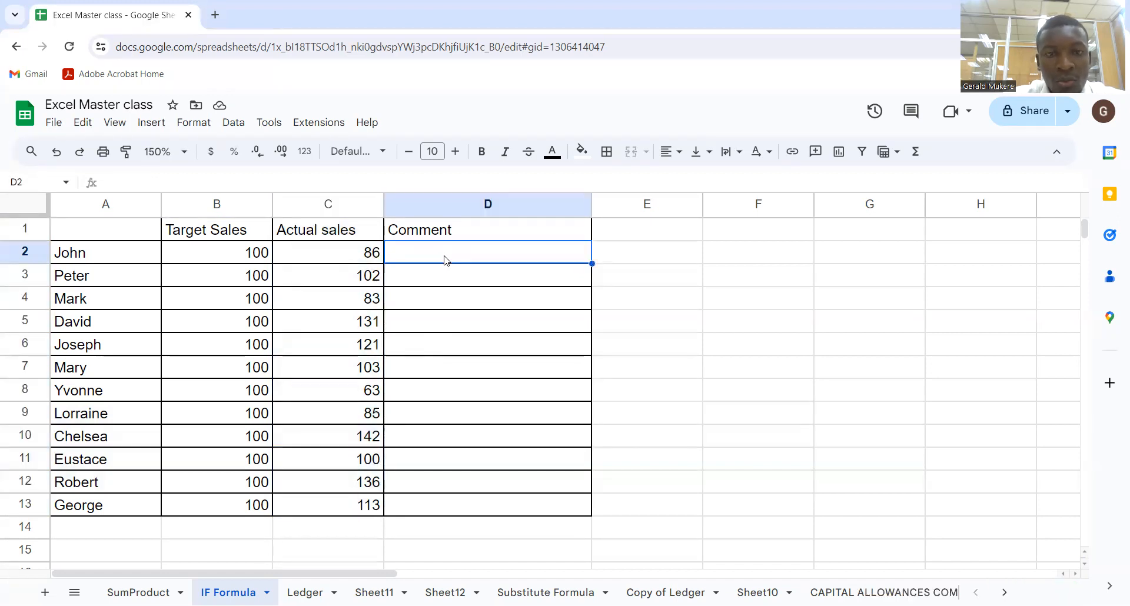
pyautogui.write('=')
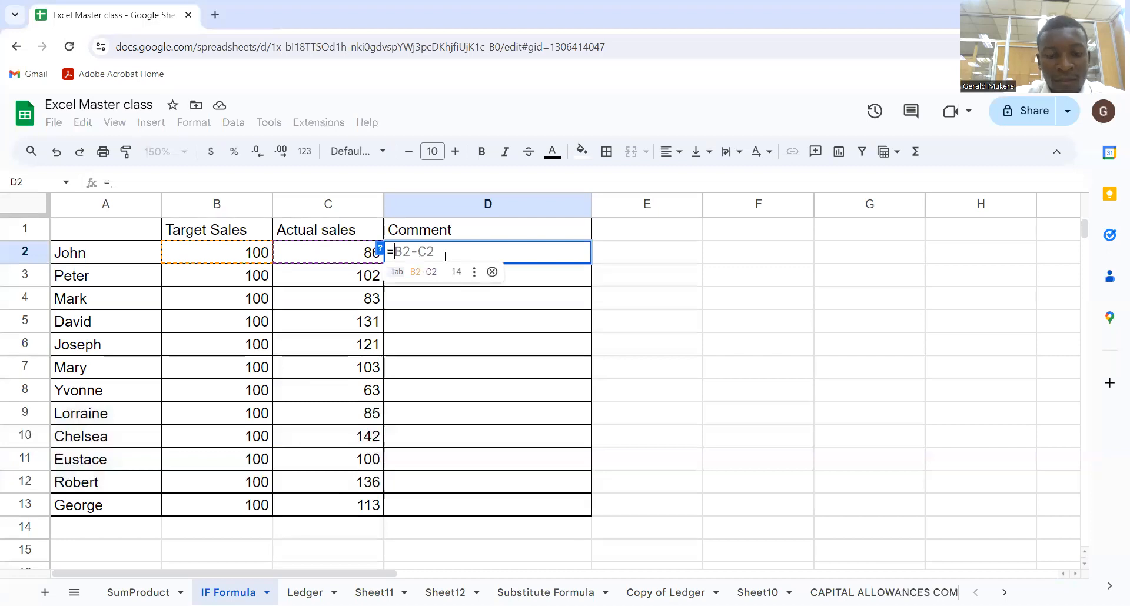
pyautogui.write('if(')
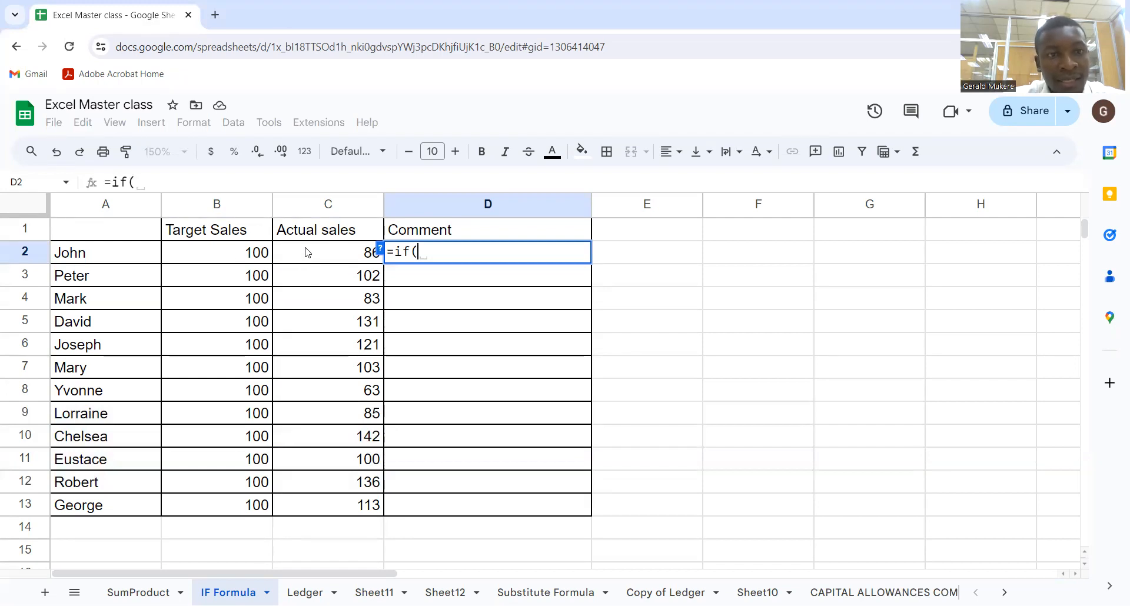
pyautogui.click(334, 258)
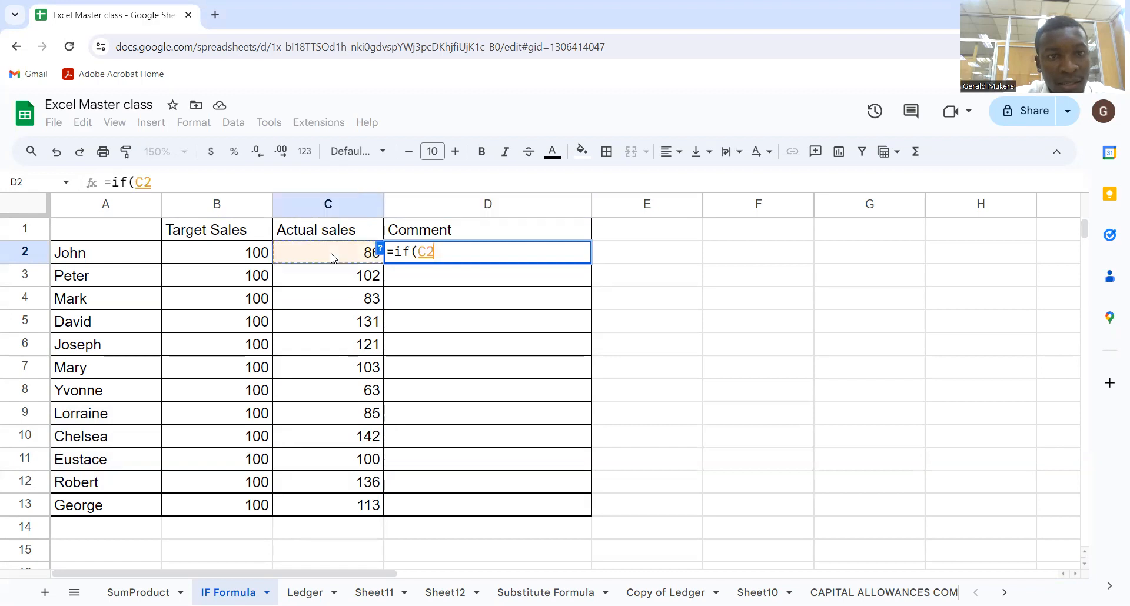
pyautogui.write('<')
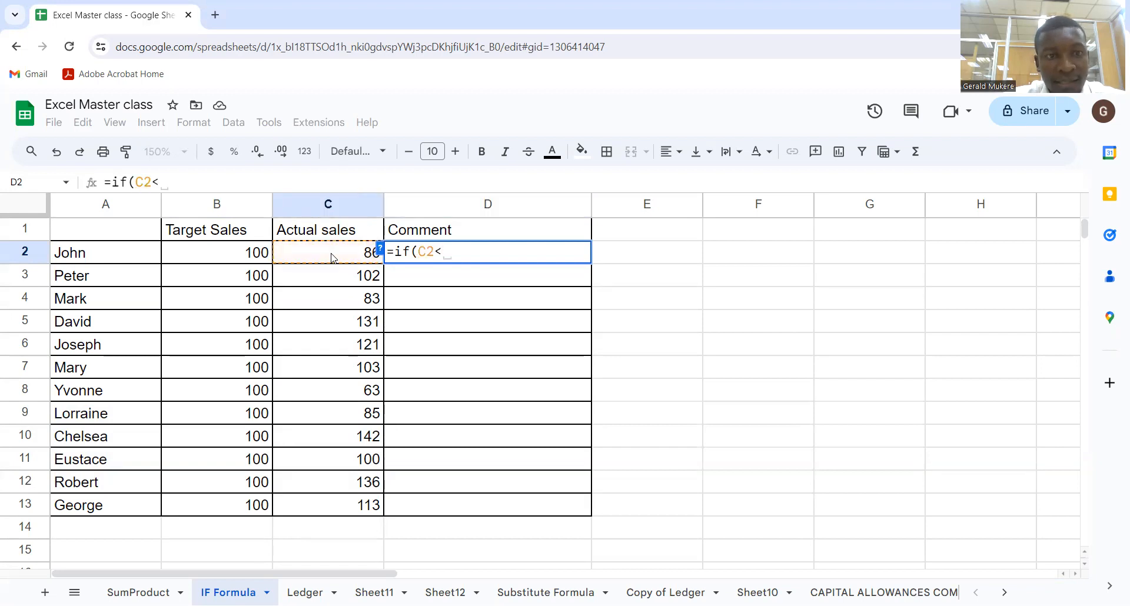
pyautogui.click(247, 255)
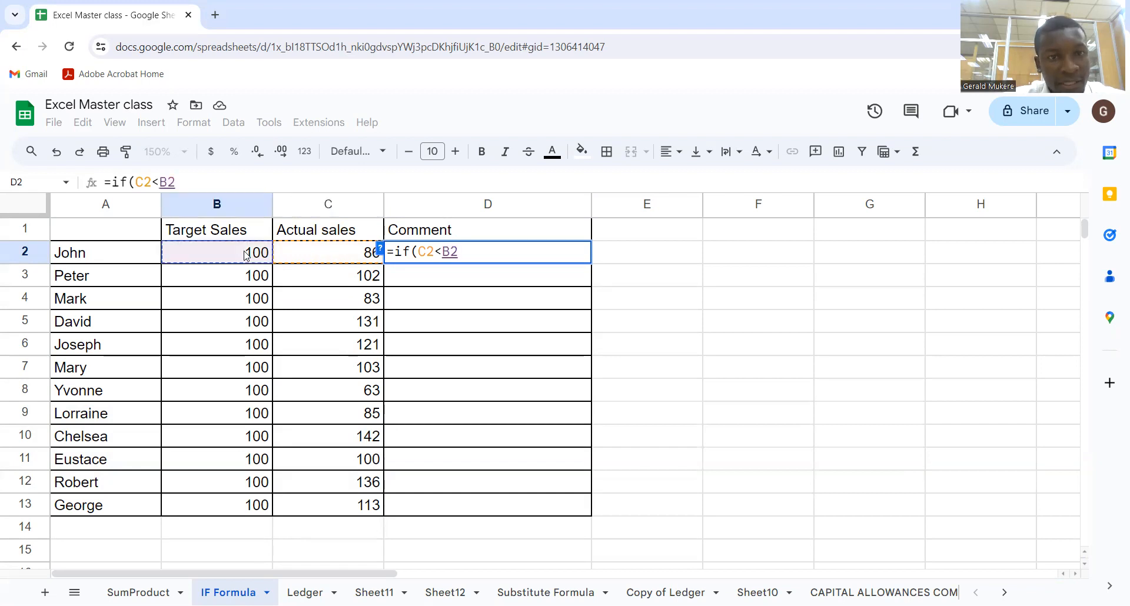
pyautogui.write(',')
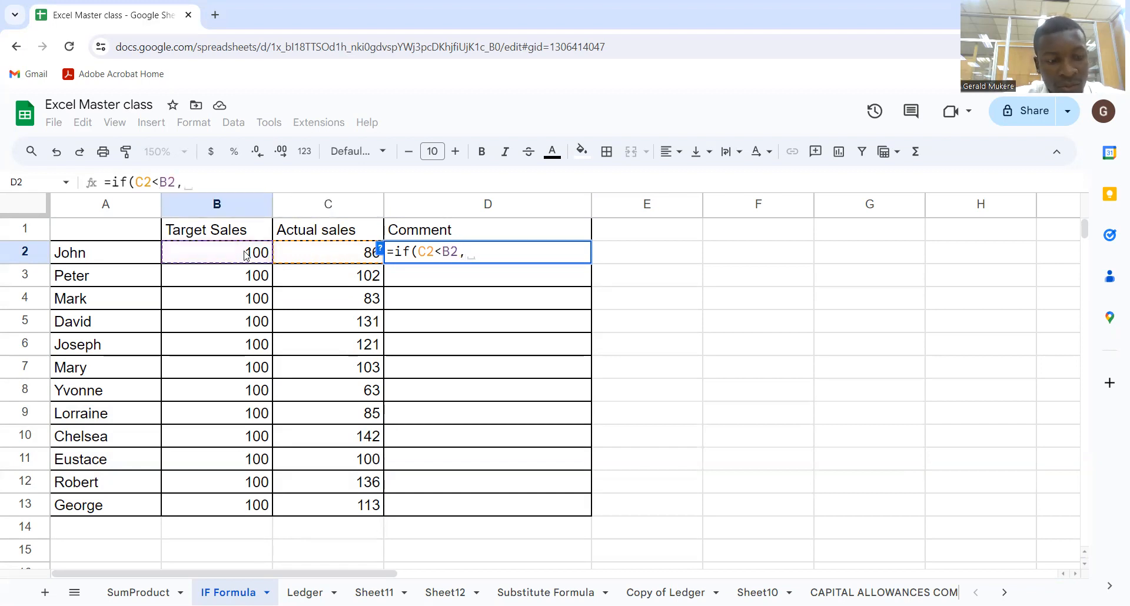
pyautogui.write('"Underperformance')
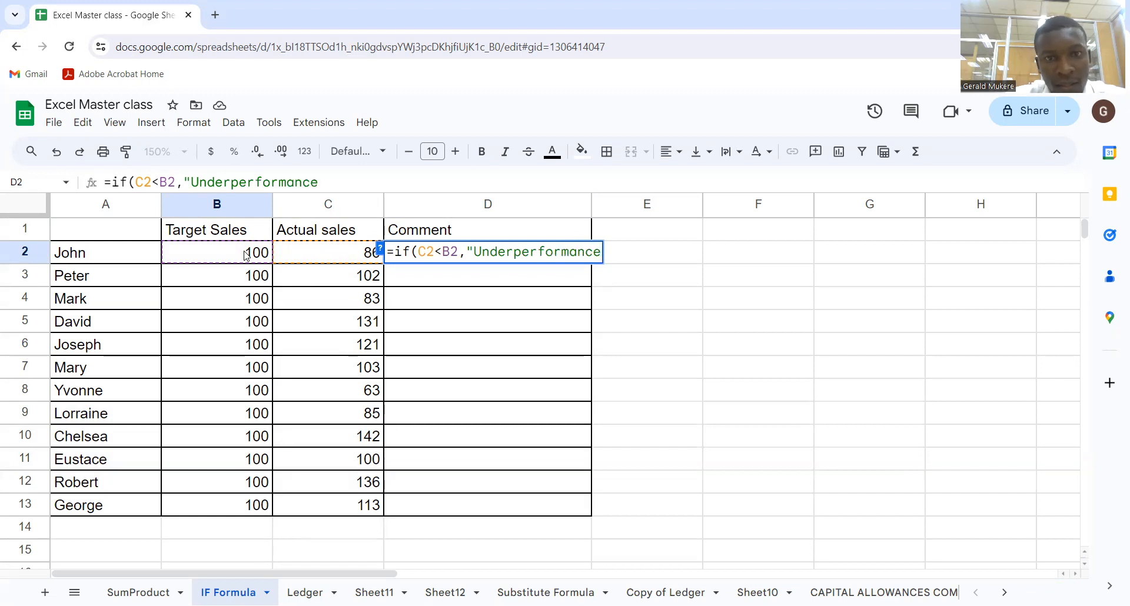
# Enter "Under performance" in quotes as the formula's value when the condition is true
pyautogui.click(513, 251)
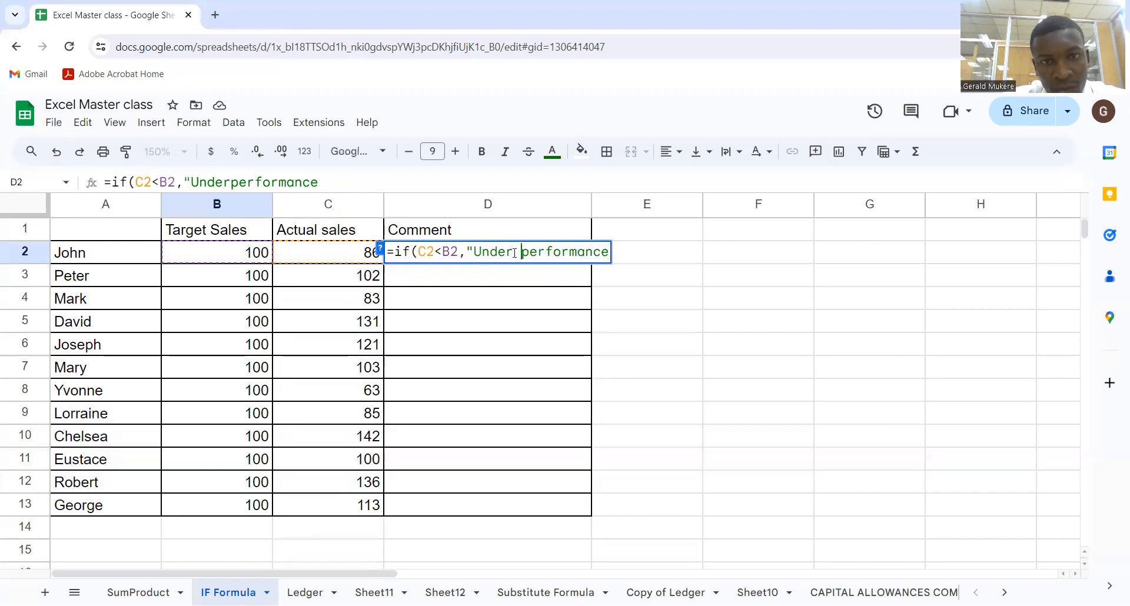
pyautogui.click(360, 188)
pyautogui.write('"')
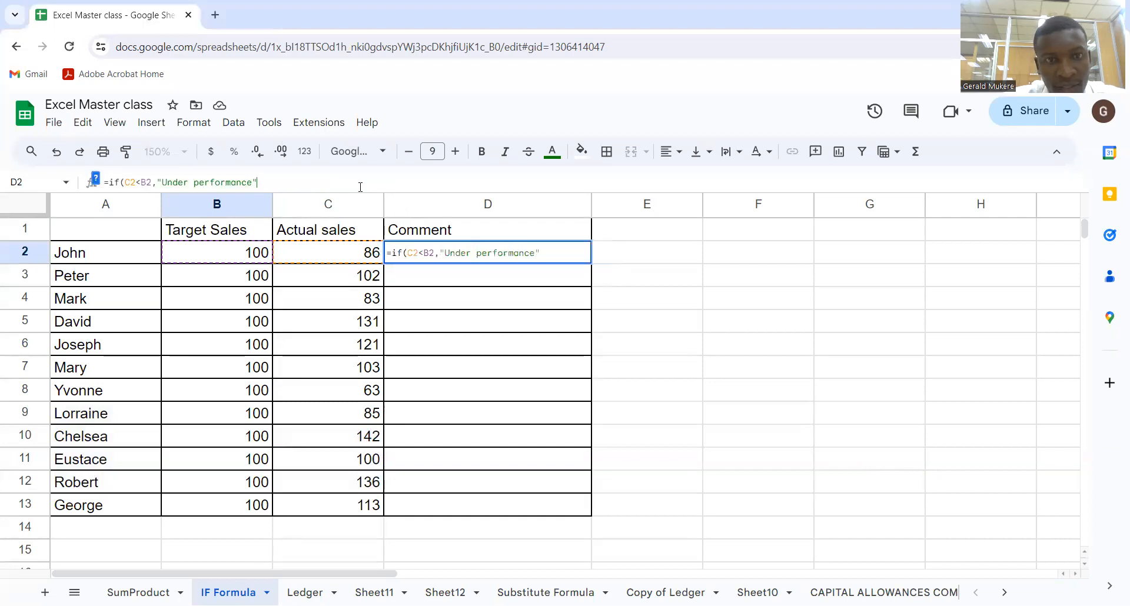
pyautogui.click(552, 252)
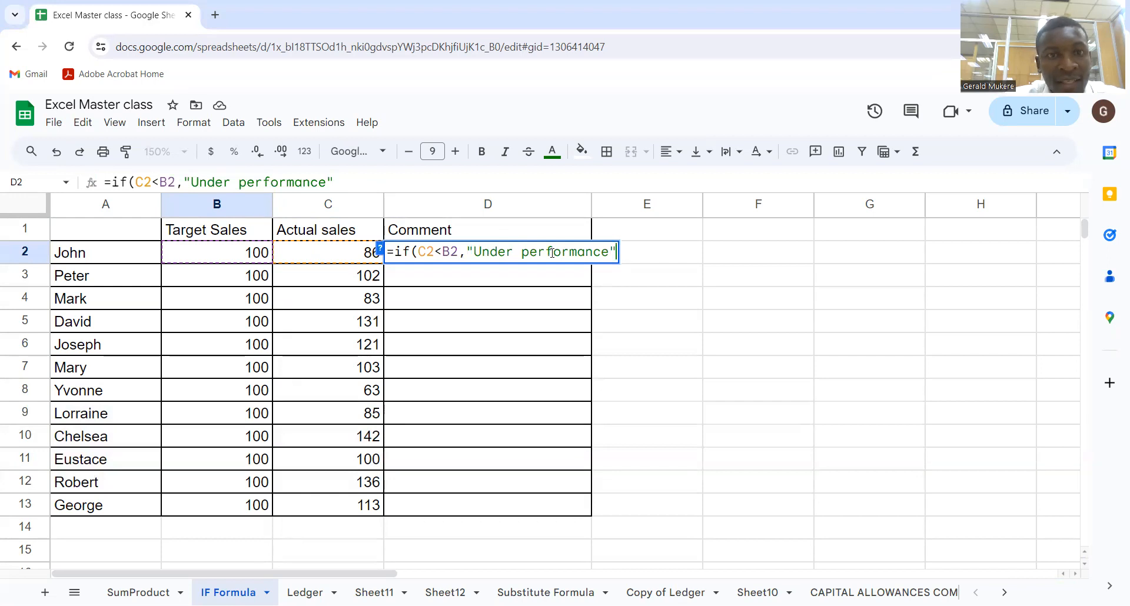
# Add "Exceeded Target" in quotes as the formula's value when the condition is false
pyautogui.moveTo(459, 253); pyautogui.dragTo(624, 254)
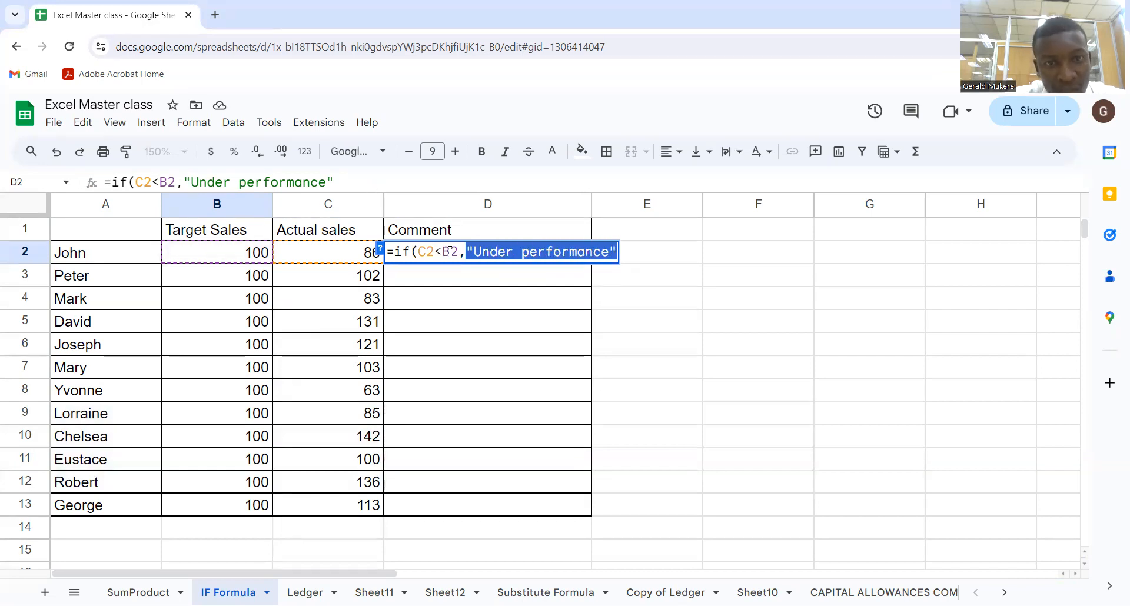
pyautogui.moveTo(460, 252); pyautogui.dragTo(419, 252)
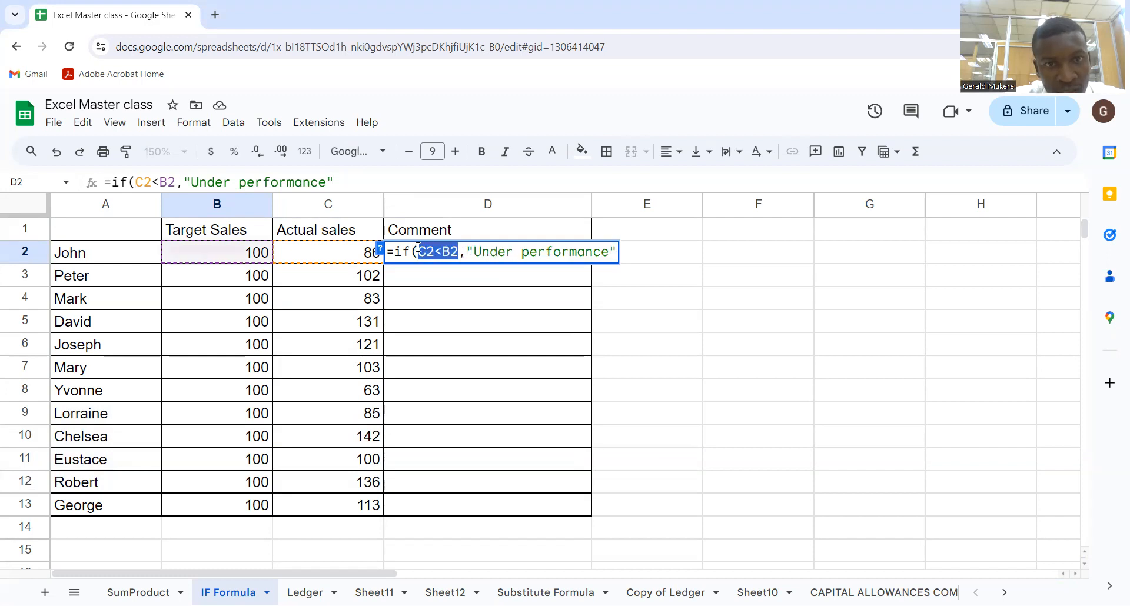
pyautogui.click(617, 255)
pyautogui.click(612, 253)
pyautogui.write(',')
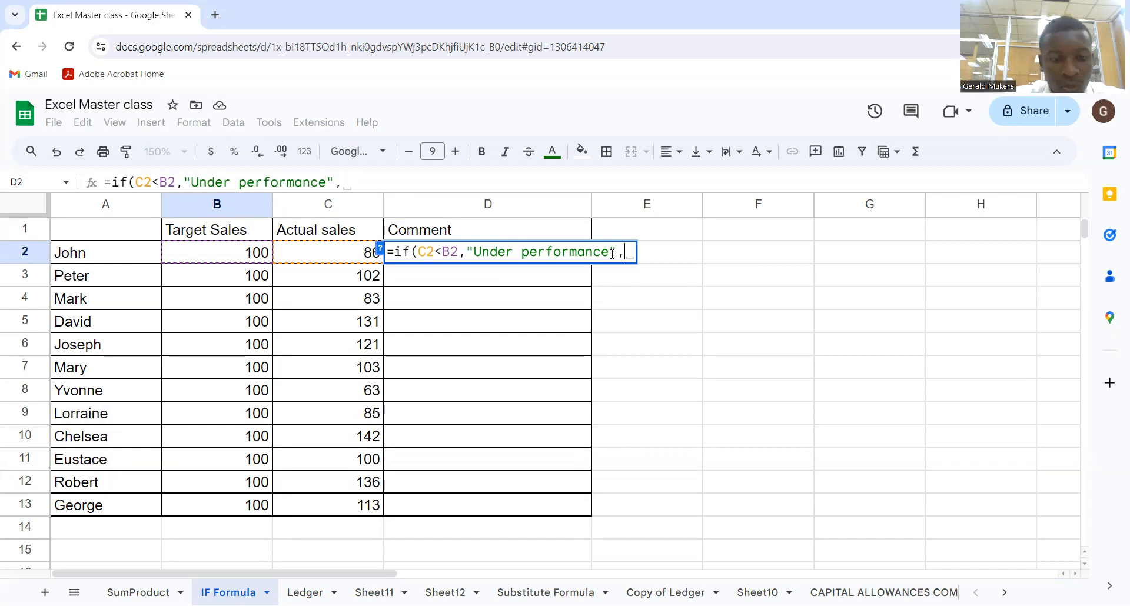
pyautogui.write('"')
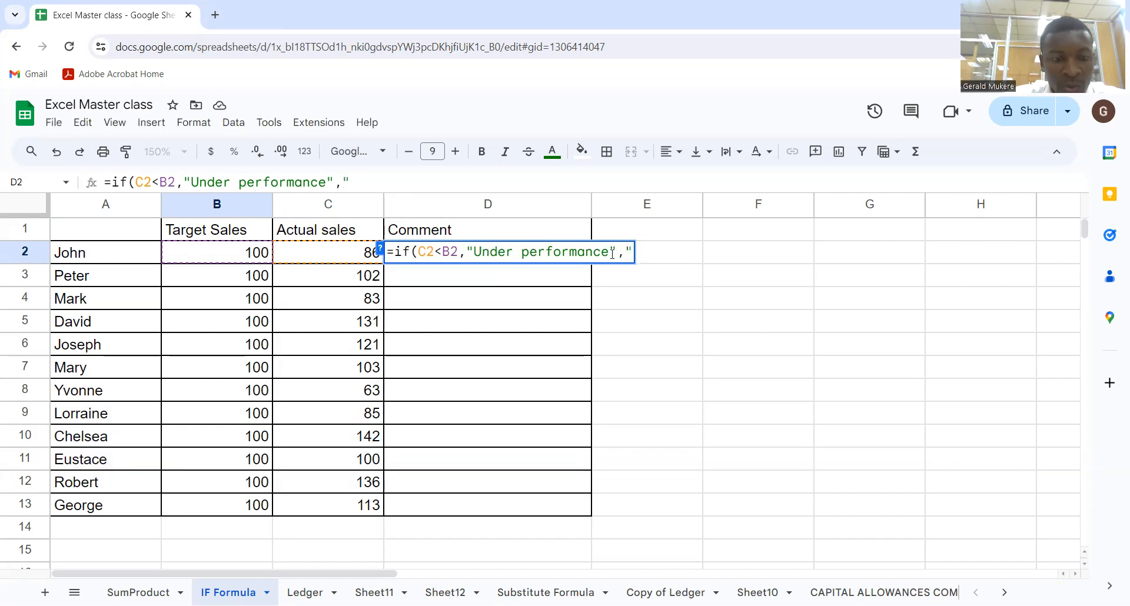
pyautogui.write('E')
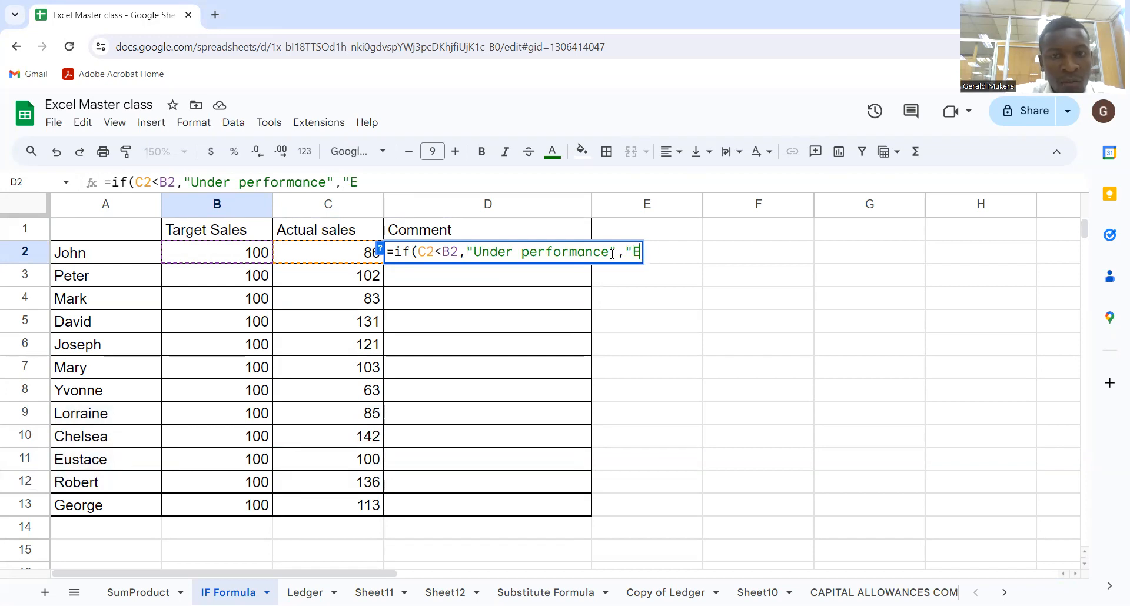
pyautogui.write('xceeded')
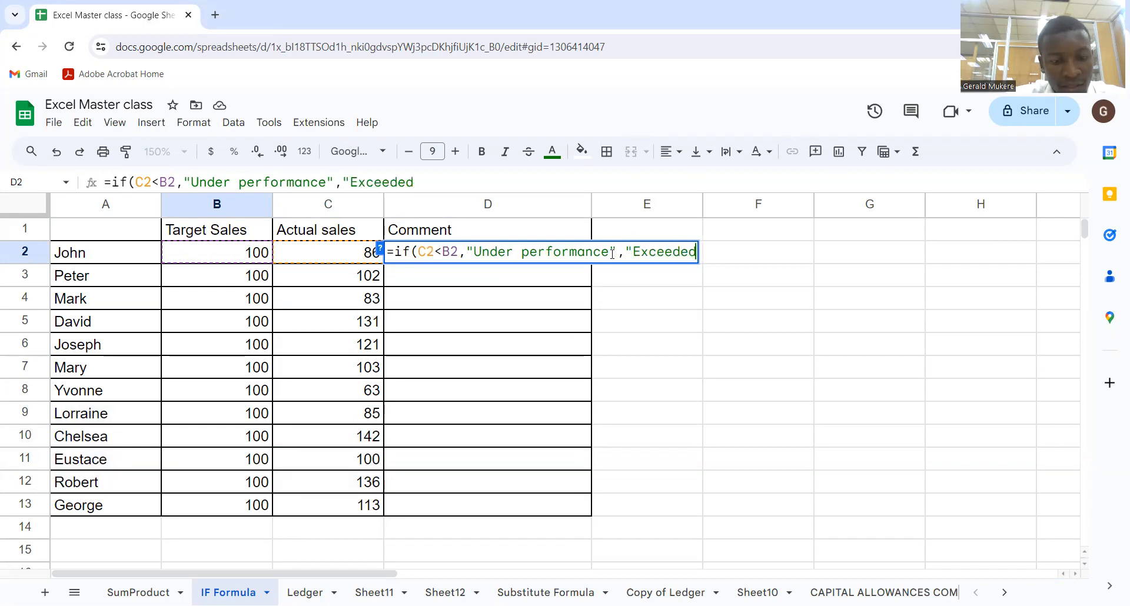
pyautogui.write(' Targe')
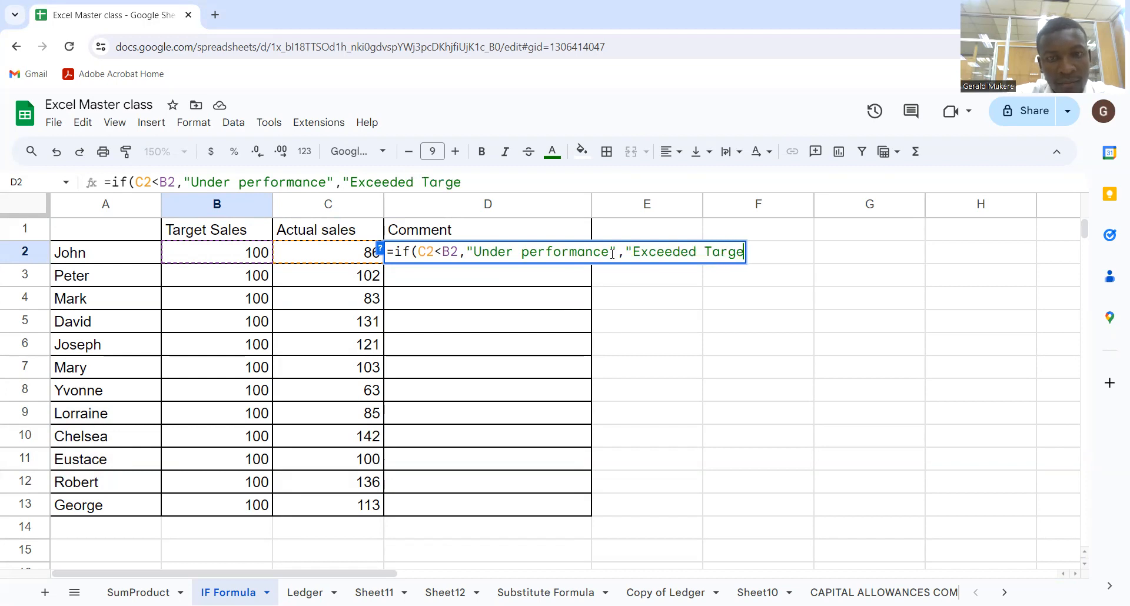
pyautogui.write('t')
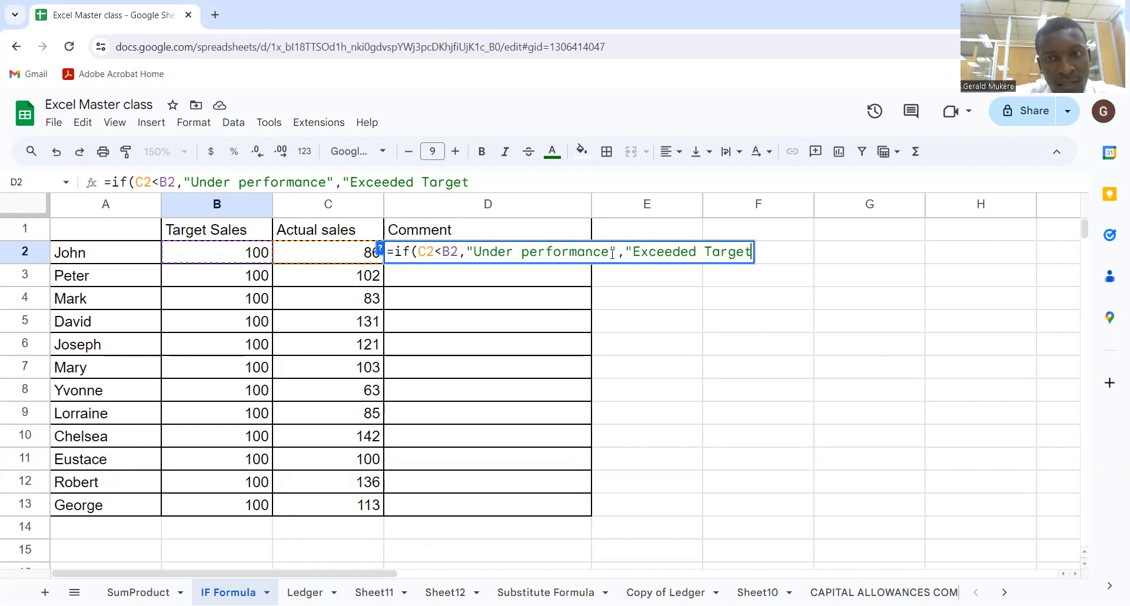
pyautogui.write('s')
pyautogui.press('BackSpace')
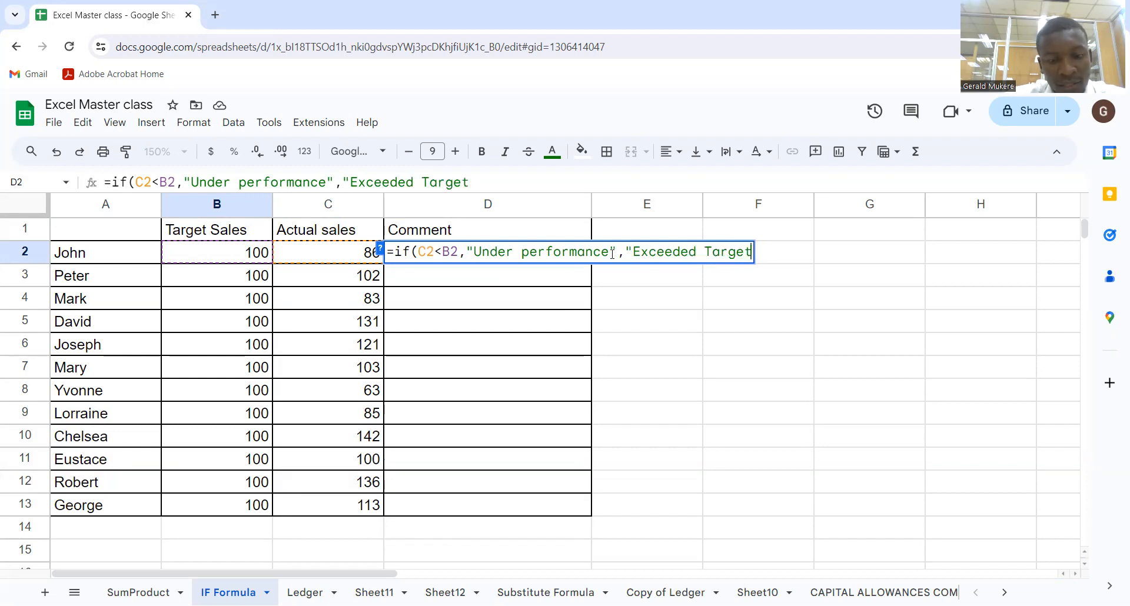
pyautogui.write('"')
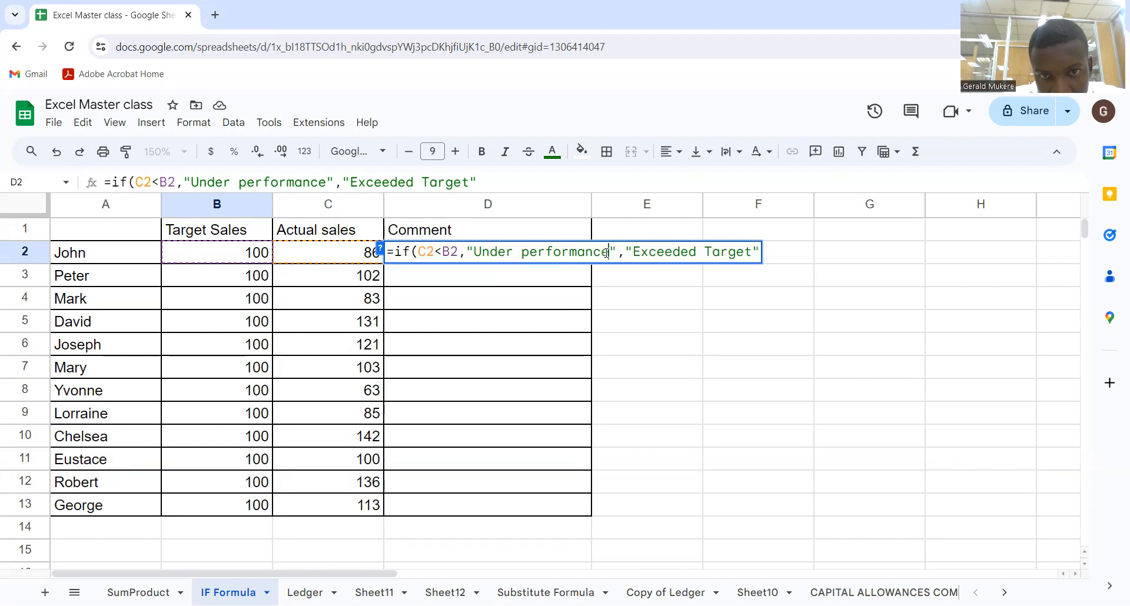
# Change the true value text to "Under performed", close the parenthesis and commit the formula in D2
pyautogui.click(606, 252)
pyautogui.press('BackSpace')
pyautogui.press('BackSpace')
pyautogui.press('BackSpace')
pyautogui.press('BackSpace')
pyautogui.press('BackSpace')
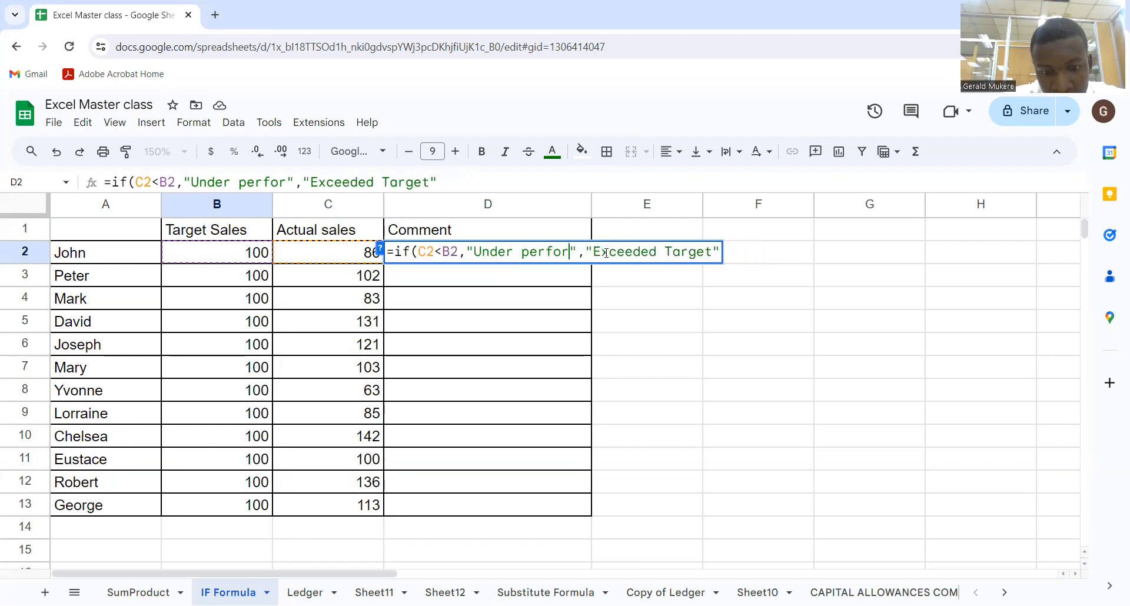
pyautogui.write('med')
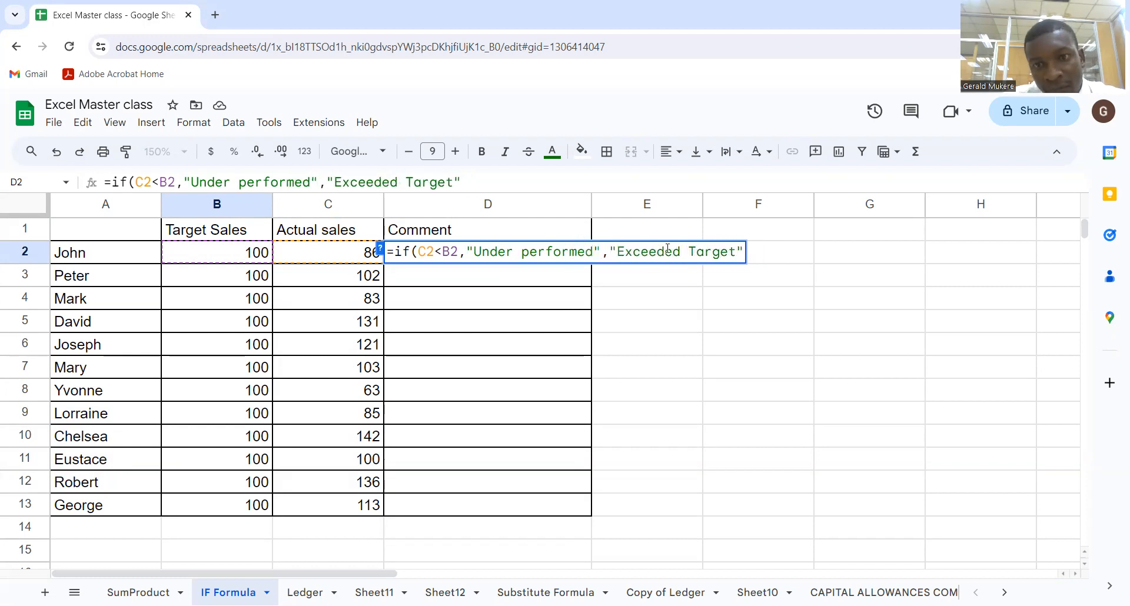
pyautogui.click(742, 252)
pyautogui.write(')')
pyautogui.press('Return')
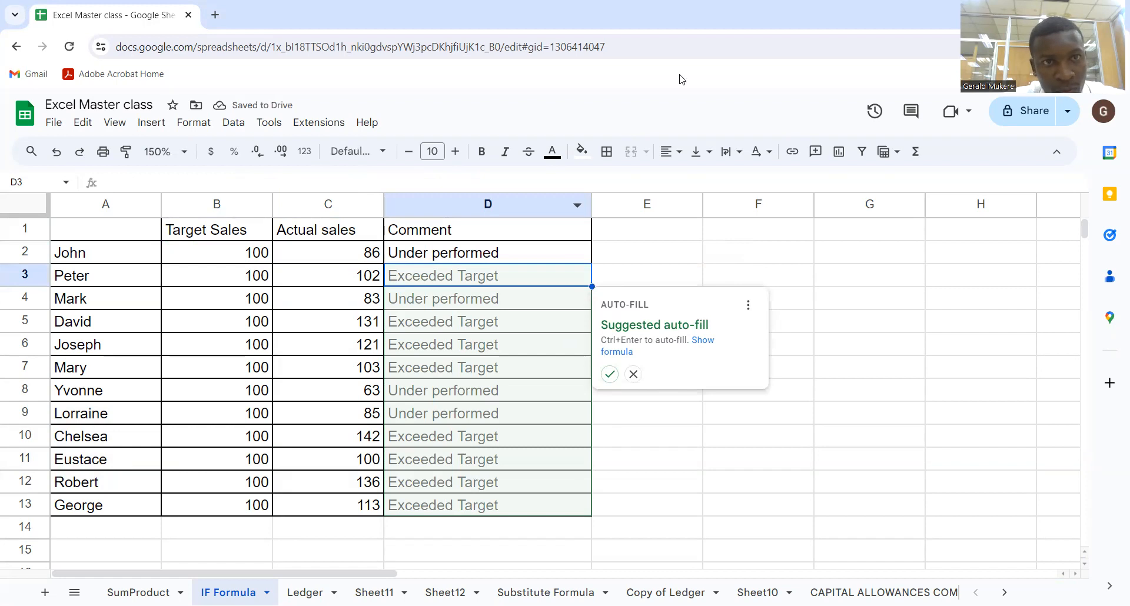
# Accept the suggested auto-fill to copy the IF formula down the Comment column to row 13
pyautogui.click(609, 382)
pyautogui.click(461, 423)
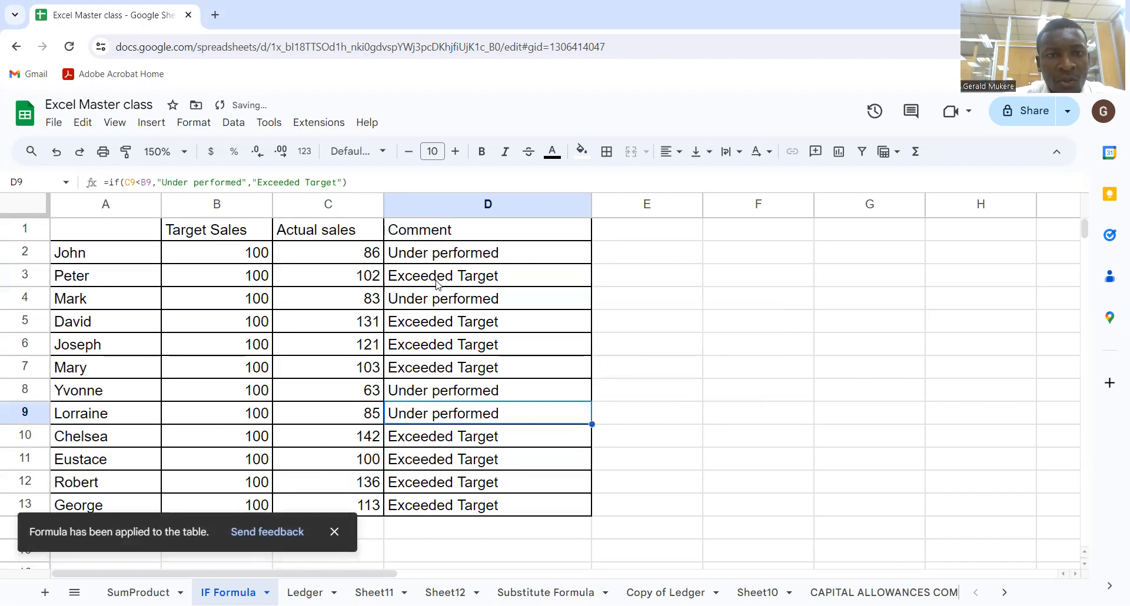
# Check each actual sales value against its comment down the table
pyautogui.click(355, 255)
pyautogui.click(257, 258)
pyautogui.click(303, 258)
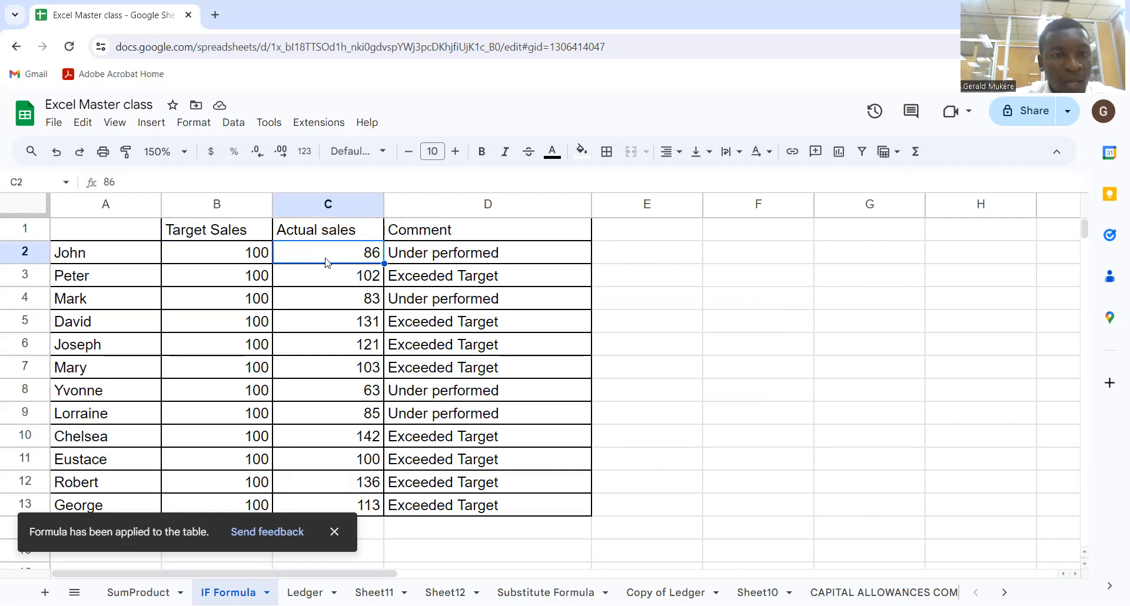
pyautogui.click(349, 280)
pyautogui.click(351, 302)
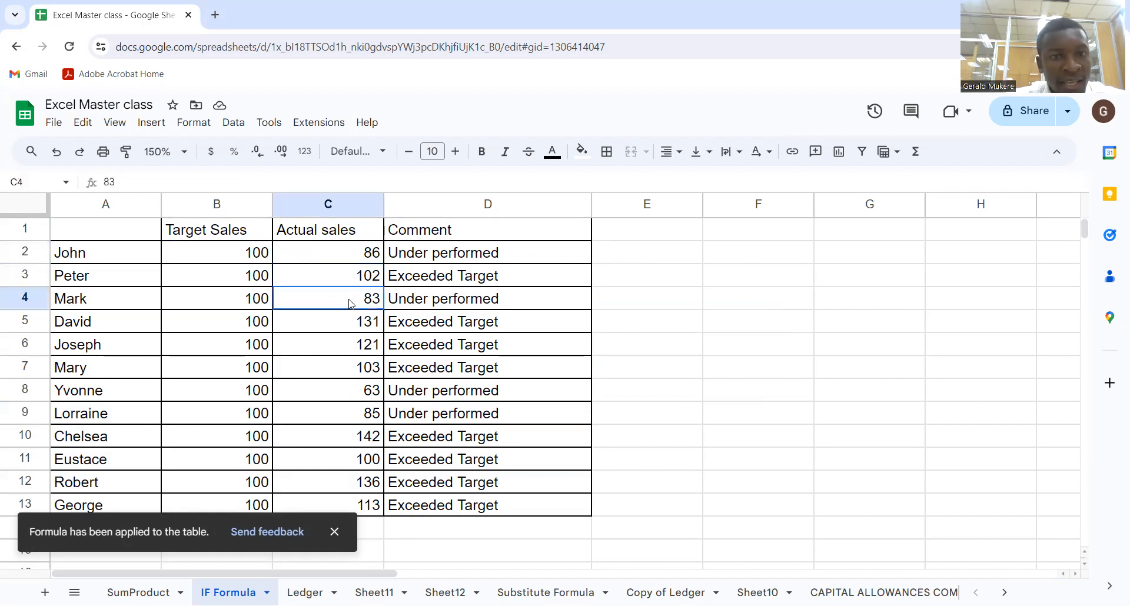
pyautogui.click(350, 322)
pyautogui.click(347, 350)
pyautogui.click(347, 377)
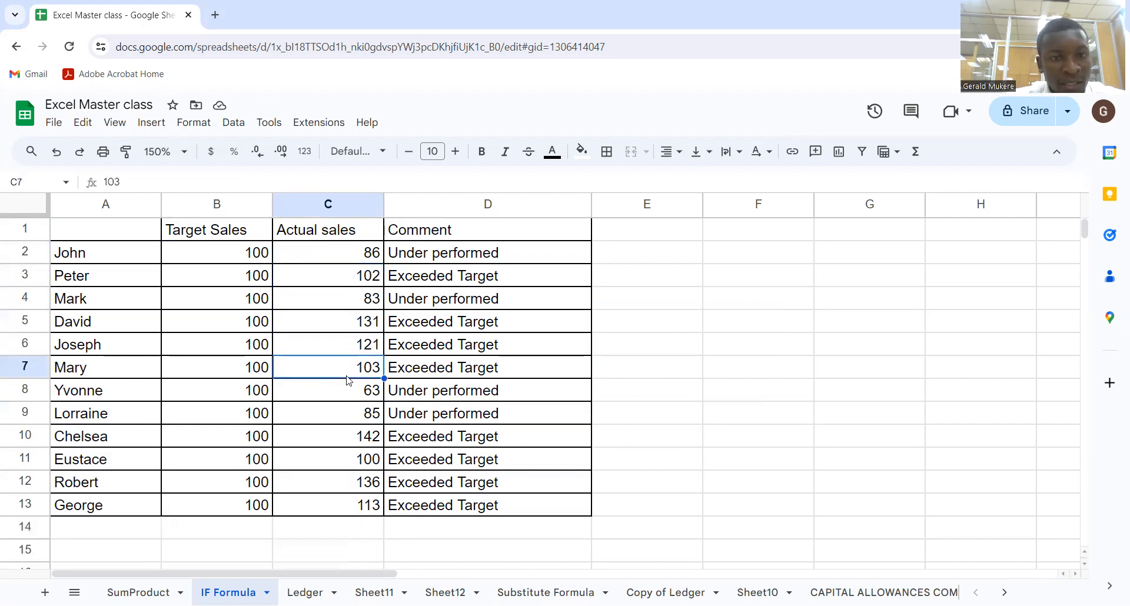
pyautogui.click(347, 408)
pyautogui.click(347, 441)
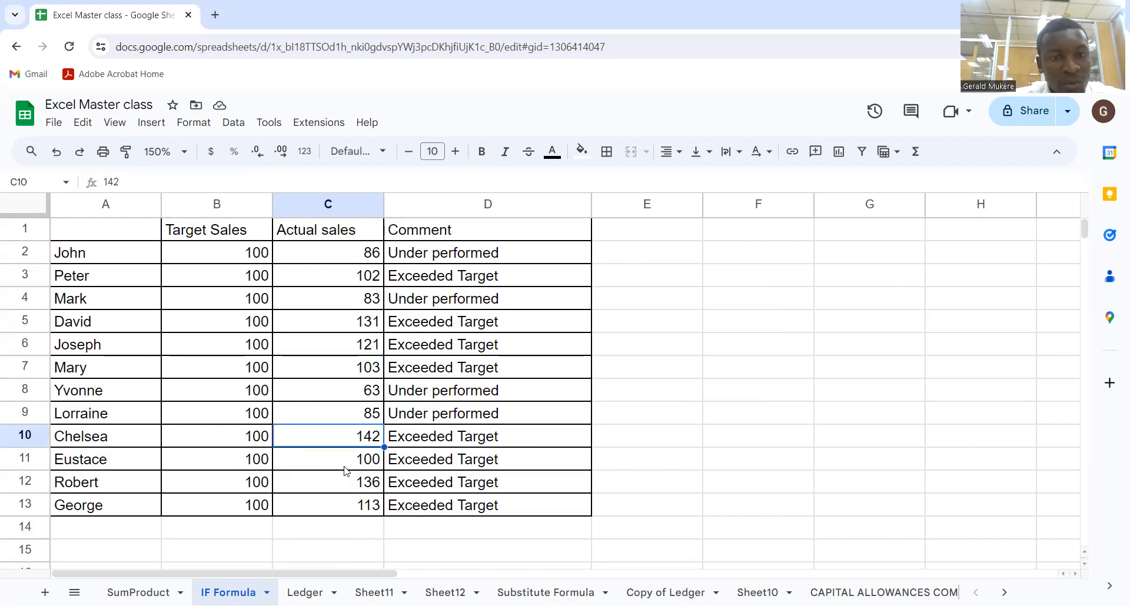
pyautogui.click(346, 468)
pyautogui.click(344, 501)
pyautogui.click(357, 488)
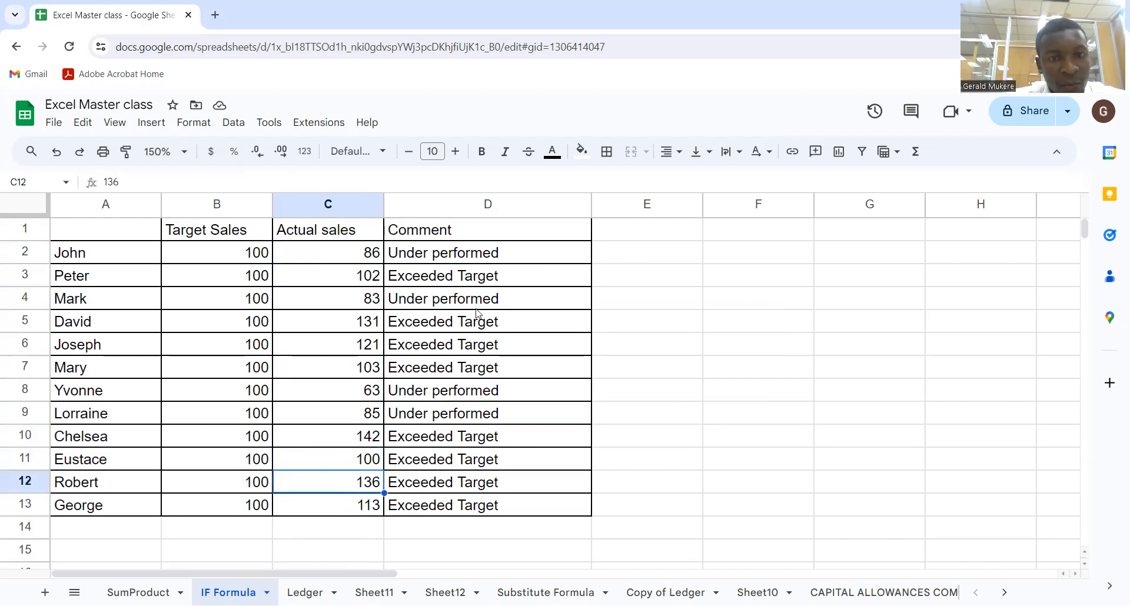
# Display the formula of D2 as text in E2 using FORMULATEXT
pyautogui.click(640, 252)
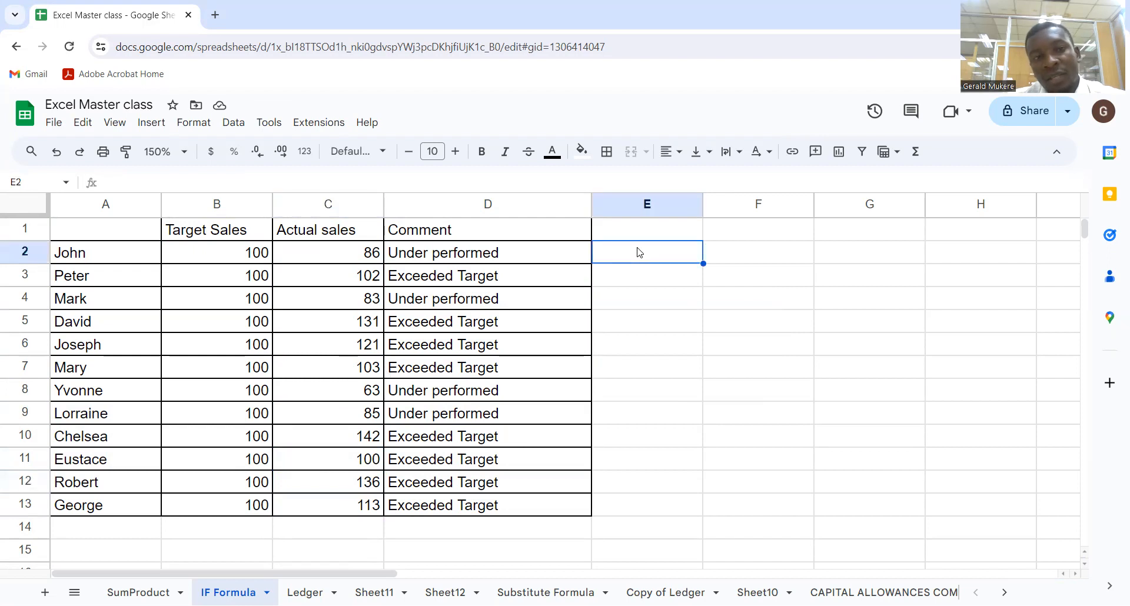
pyautogui.write('=if')
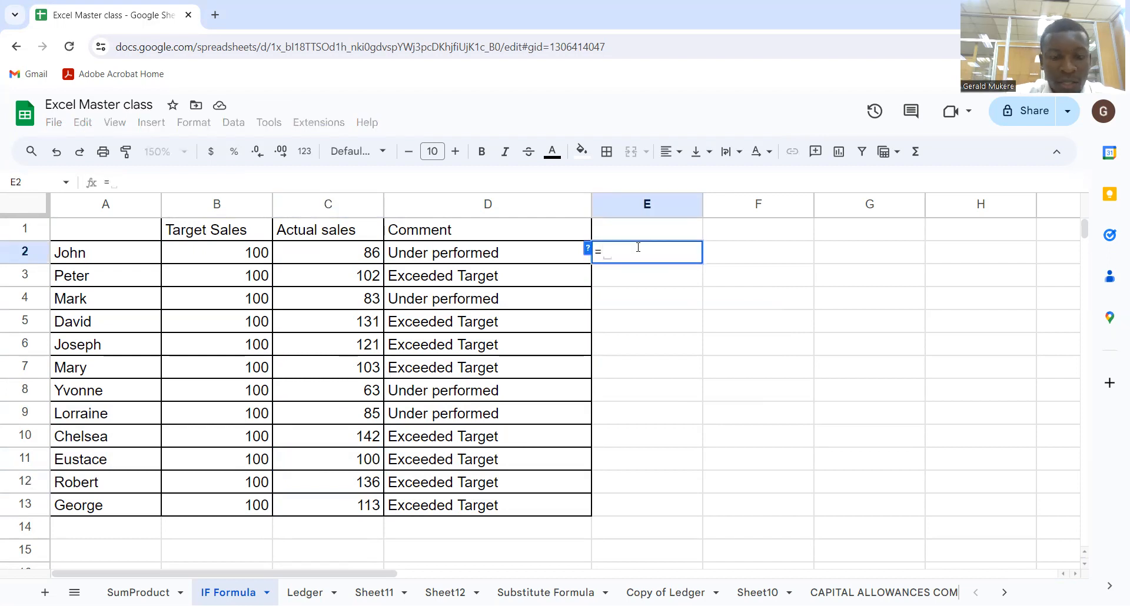
pyautogui.press('BackSpace')
pyautogui.press('BackSpace')
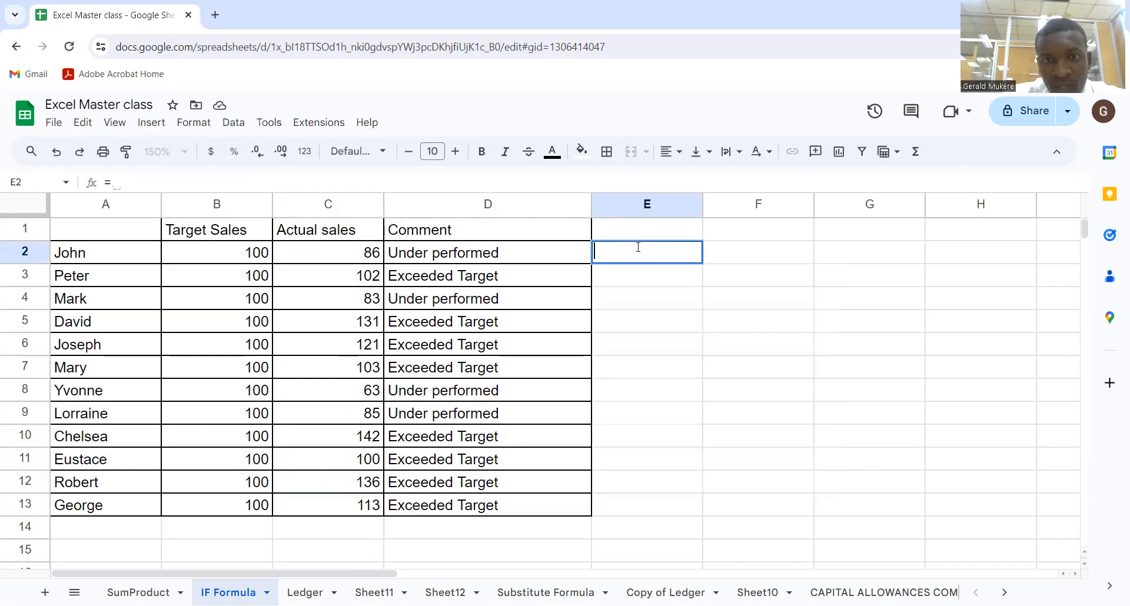
pyautogui.write('for')
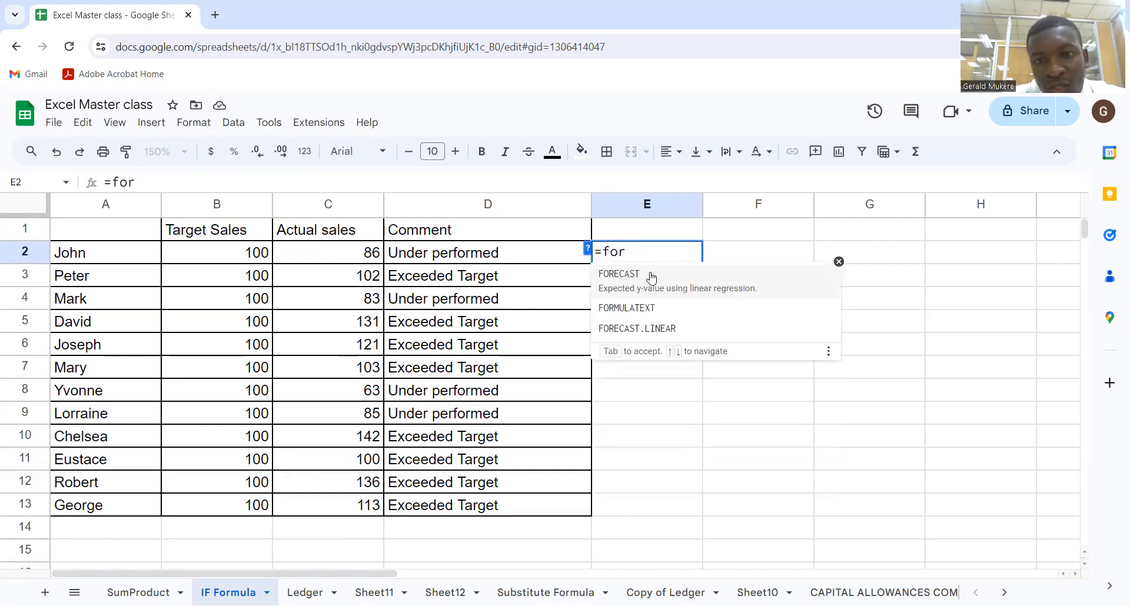
pyautogui.click(652, 308)
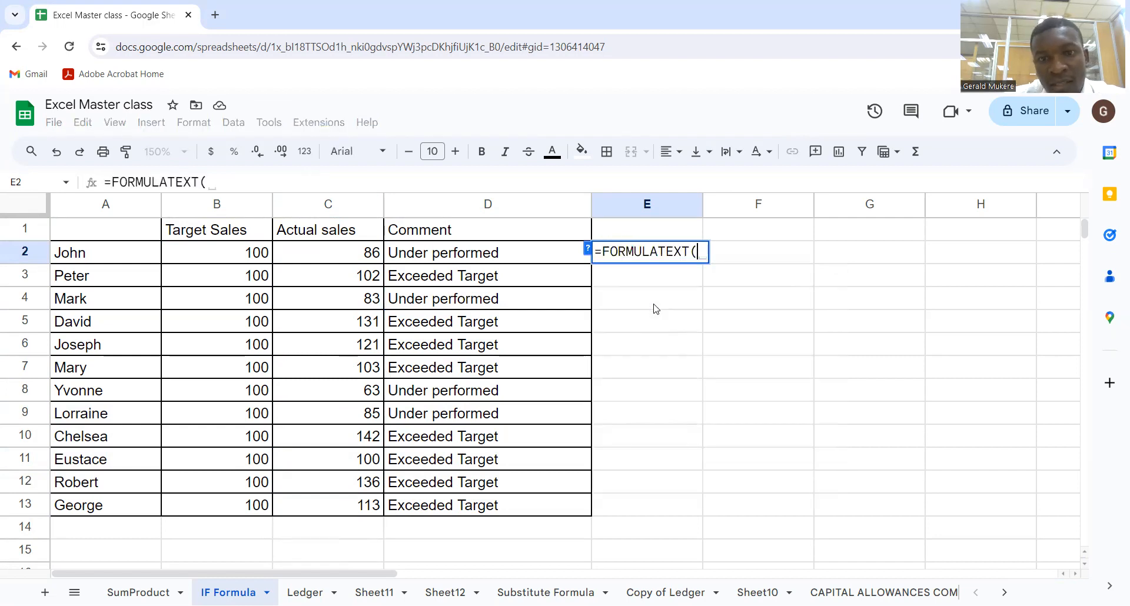
pyautogui.click(497, 261)
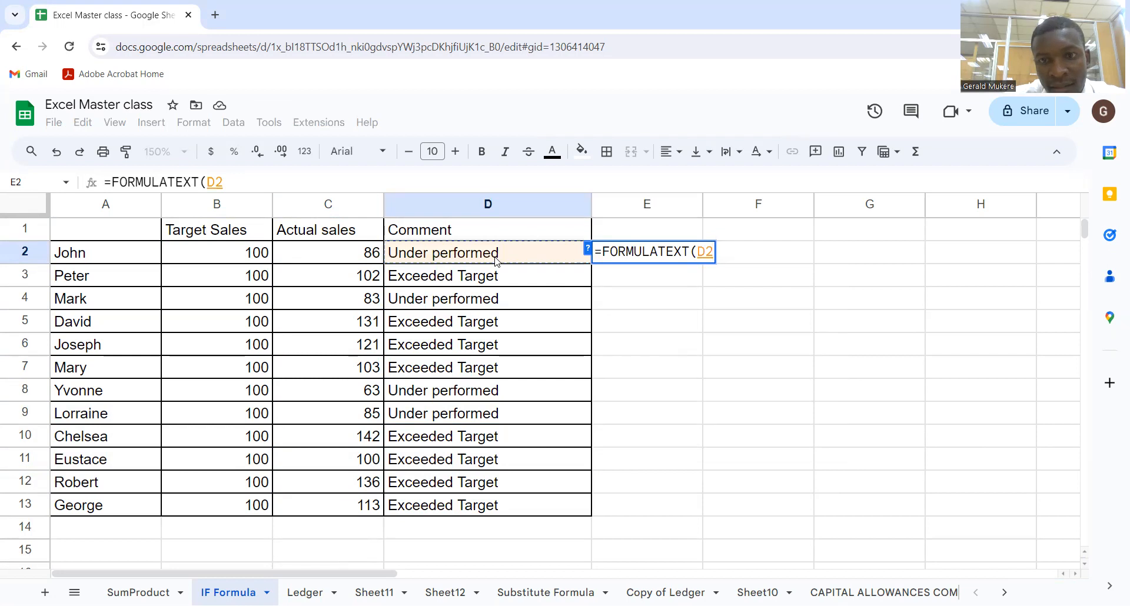
pyautogui.press('Return')
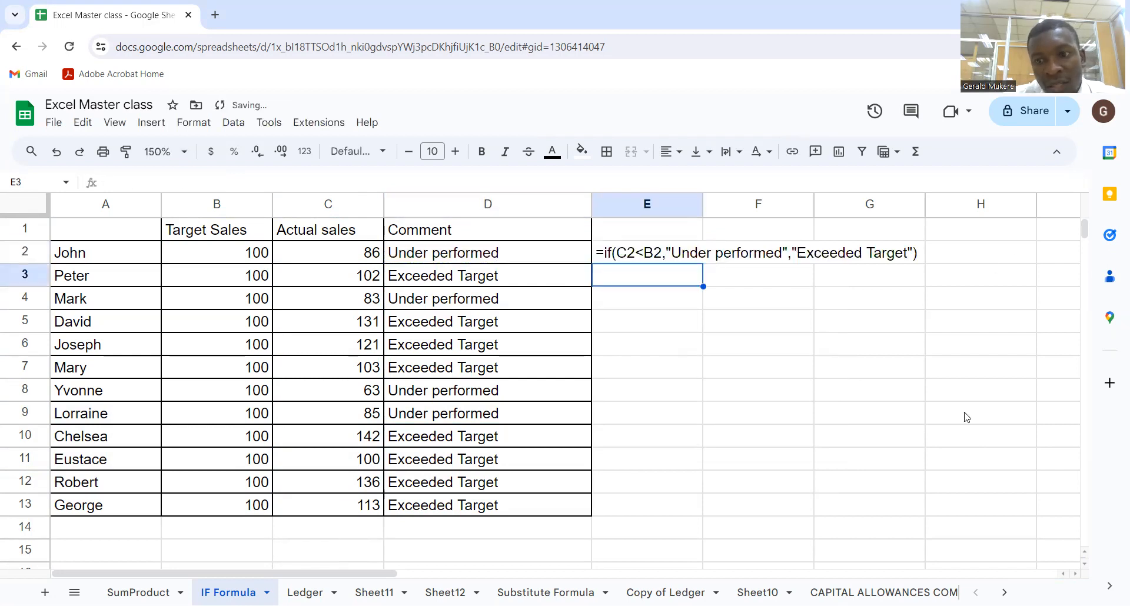
# Delete the FORMULATEXT formula from E2
pyautogui.click(1073, 580)
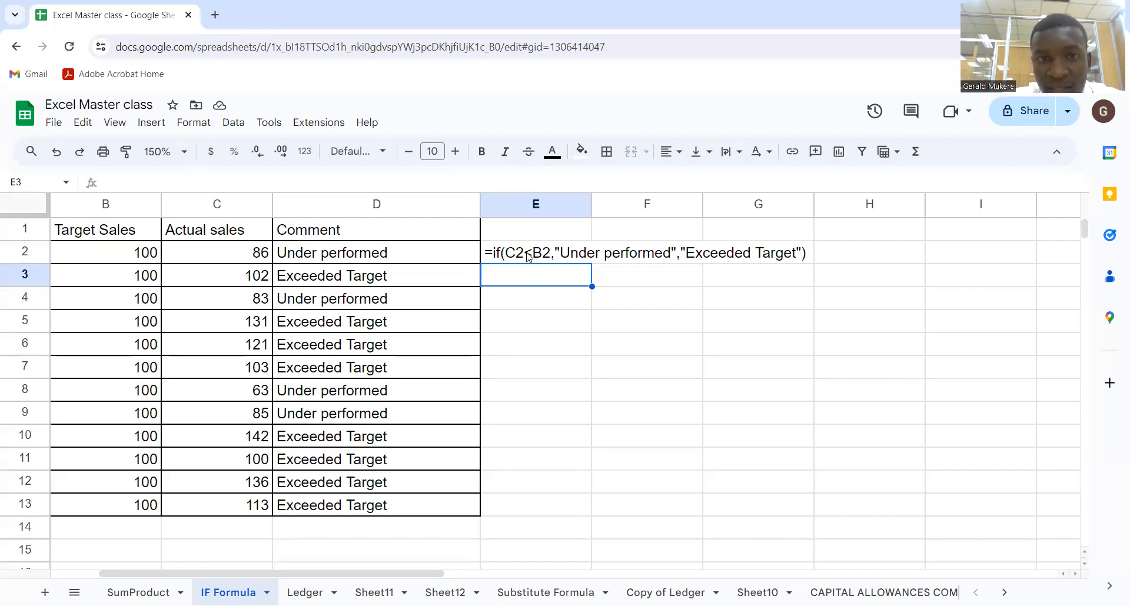
pyautogui.click(528, 256)
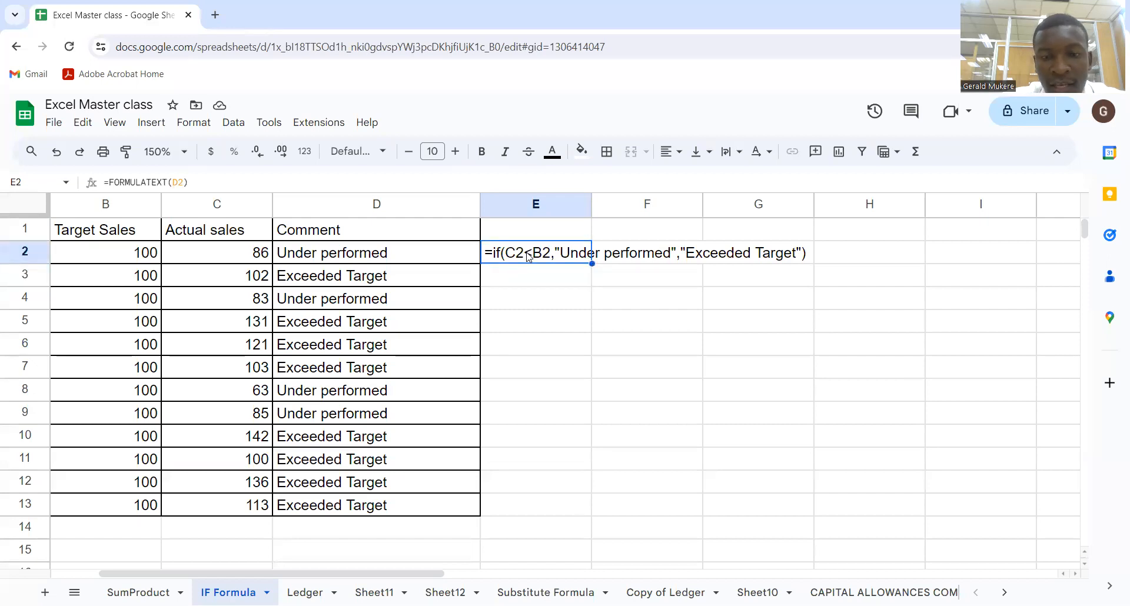
pyautogui.press('Delete')
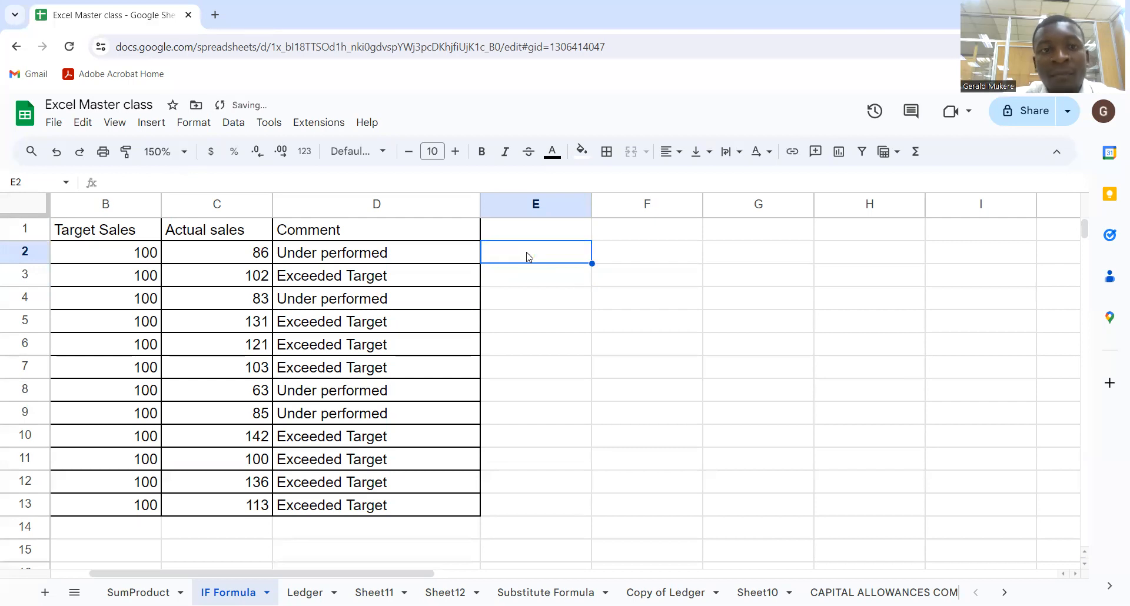
# Examine the IF formula in the Comment column and compare row 11's actual sales, target and comment
pyautogui.click(418, 255)
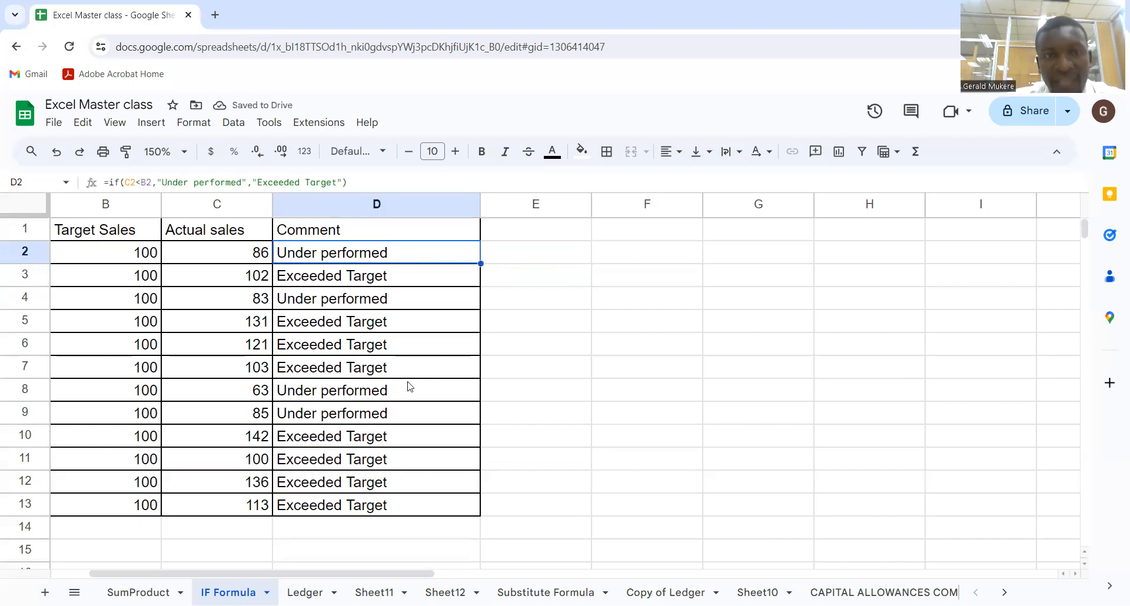
pyautogui.click(548, 353)
pyautogui.moveTo(259, 253); pyautogui.dragTo(254, 480)
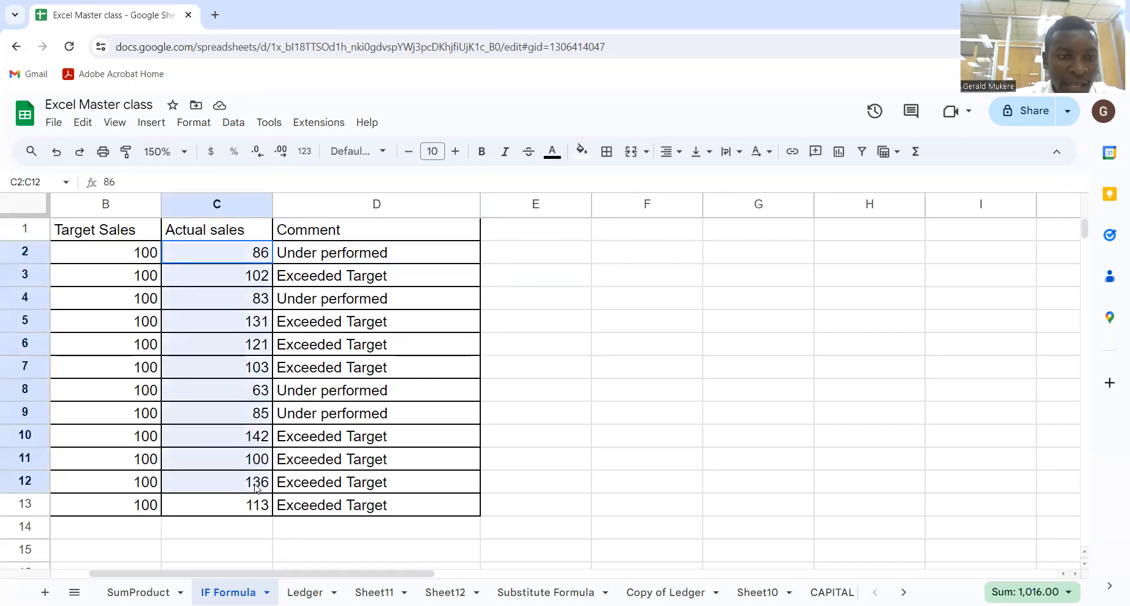
pyautogui.click(220, 467)
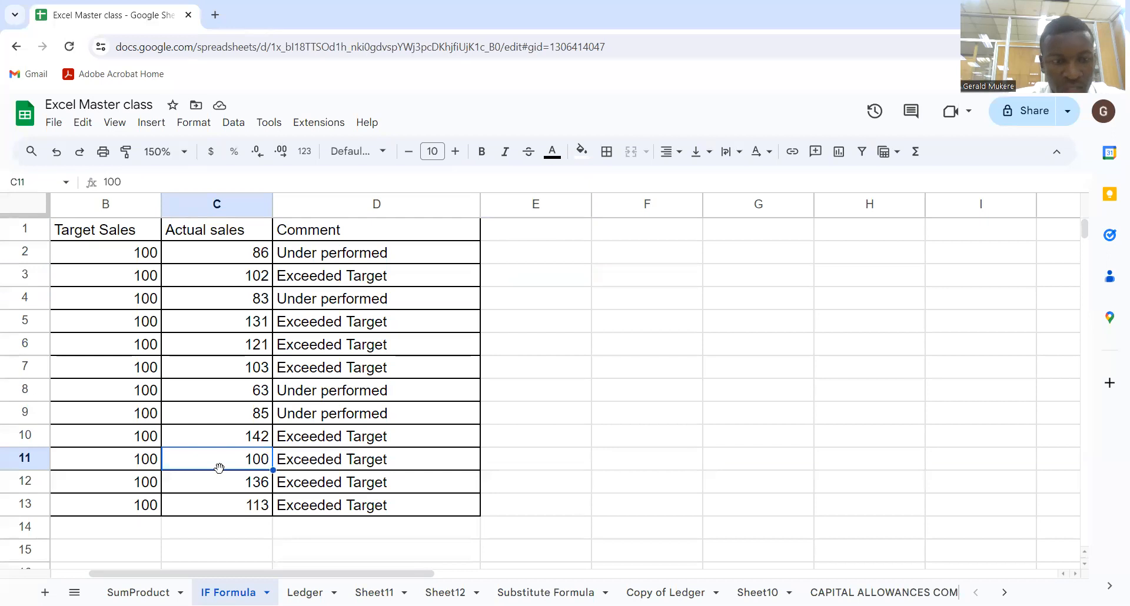
pyautogui.press('Left')
pyautogui.press('Left')
pyautogui.moveTo(127, 464); pyautogui.dragTo(379, 466)
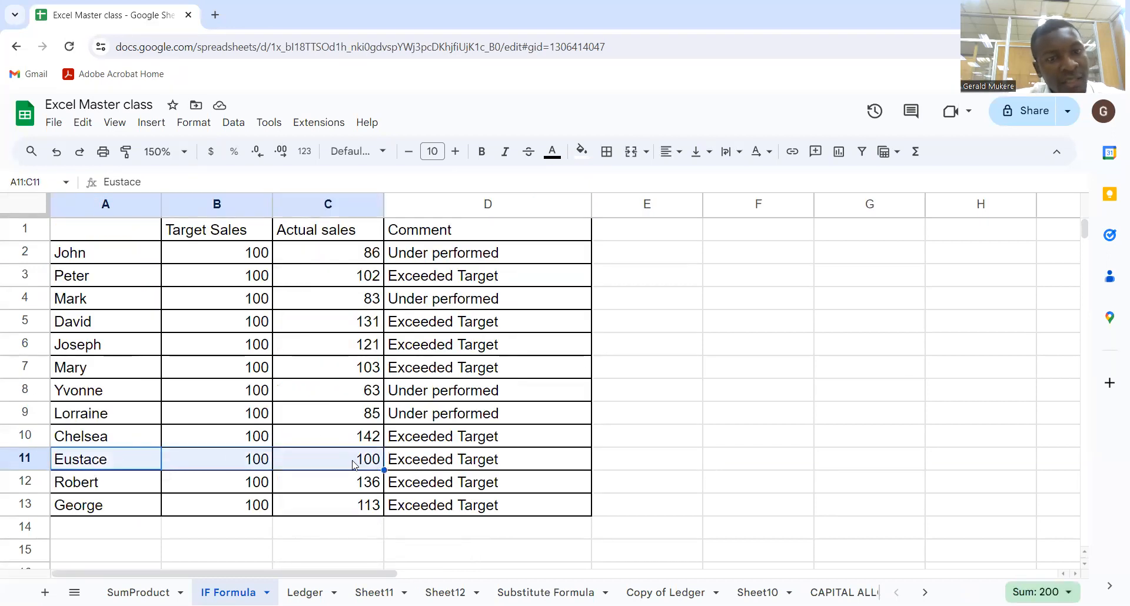
pyautogui.click(351, 462)
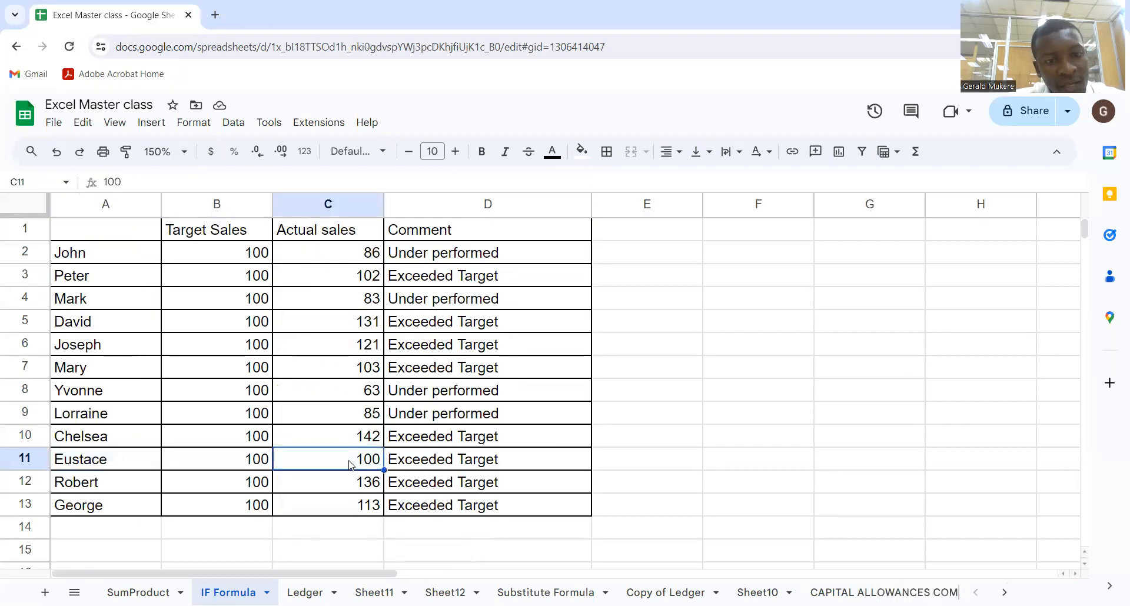
pyautogui.click(418, 468)
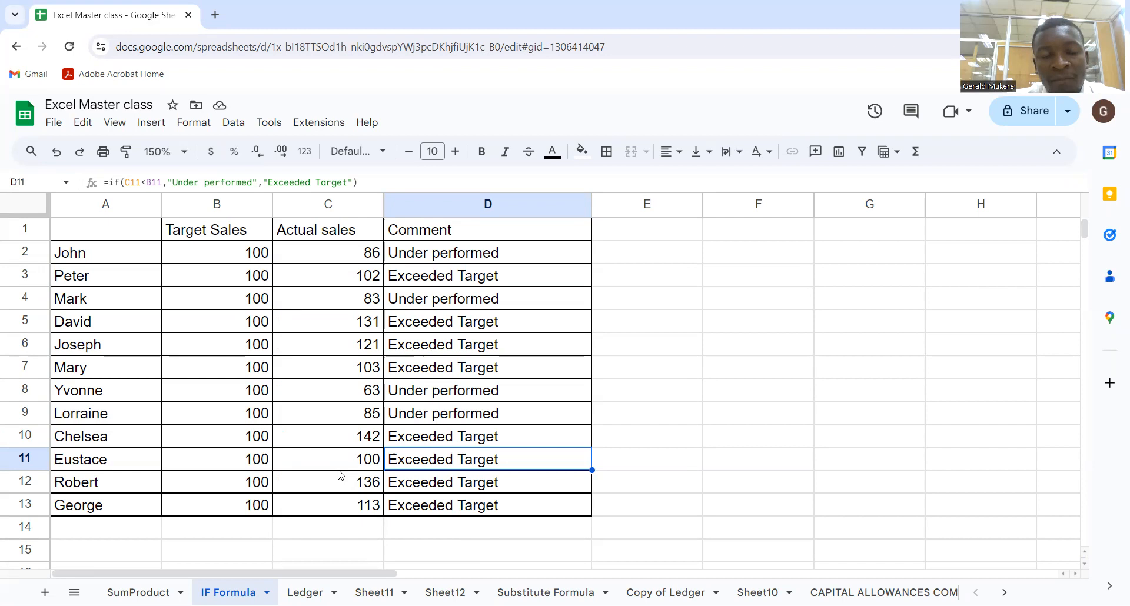
pyautogui.click(370, 465)
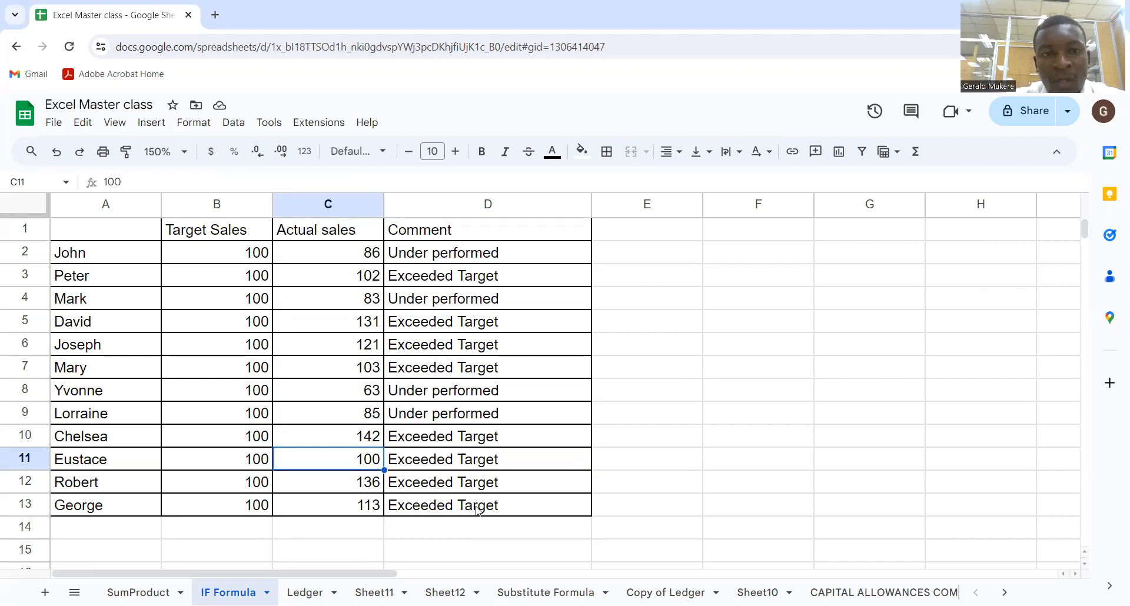
# Replace D2's false value with a nested IF that returns "Met Target" when C2 equals B2
pyautogui.click(485, 258)
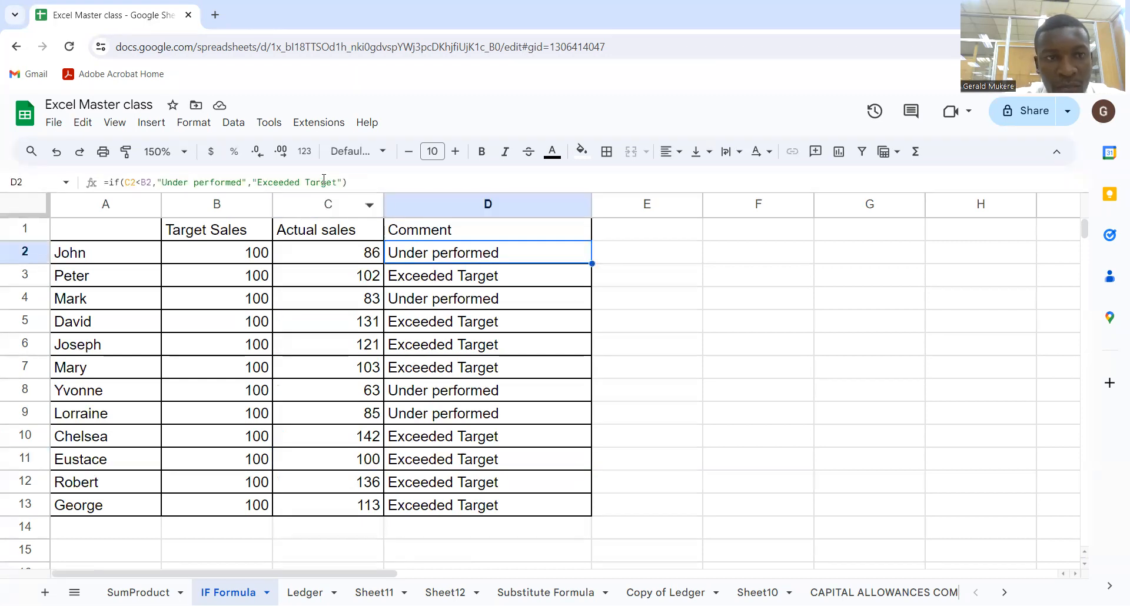
pyautogui.doubleClick(410, 252)
pyautogui.moveTo(607, 253); pyautogui.dragTo(778, 266)
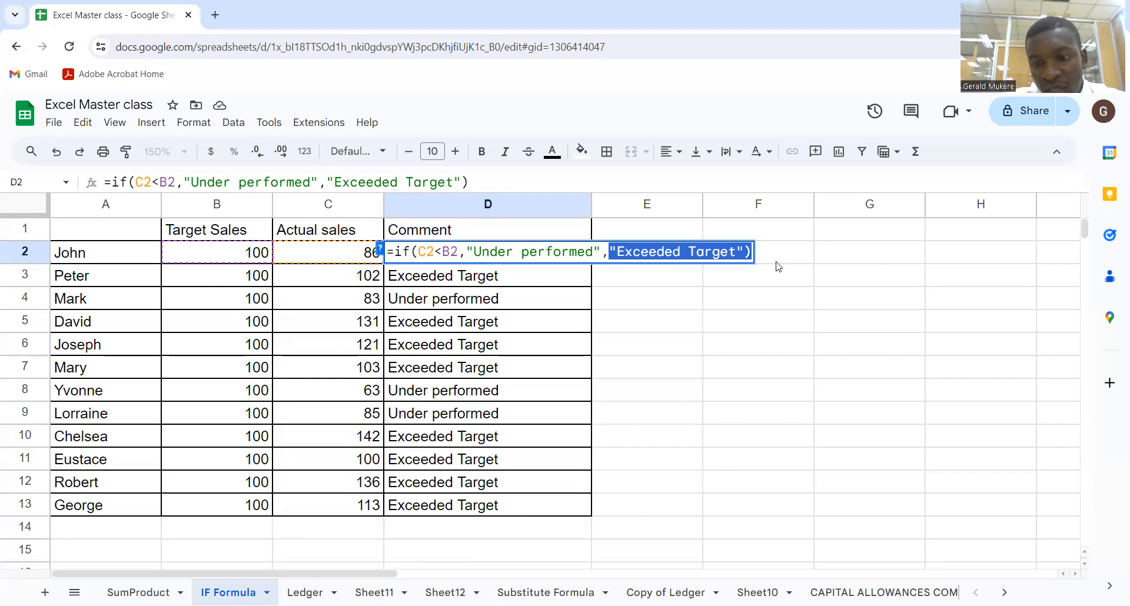
pyautogui.press('BackSpace')
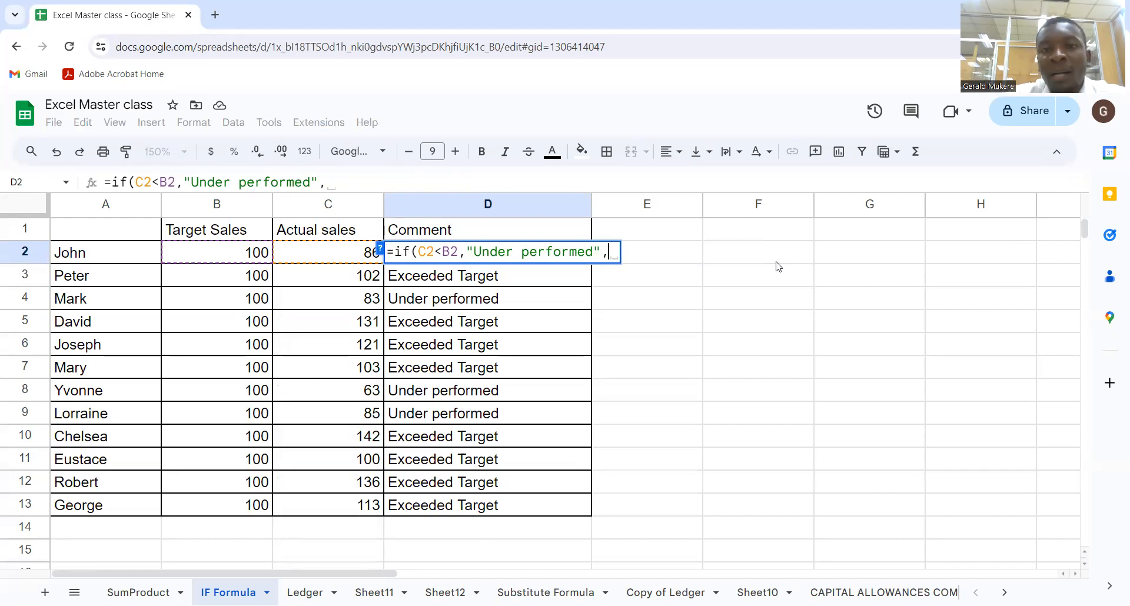
pyautogui.write('if')
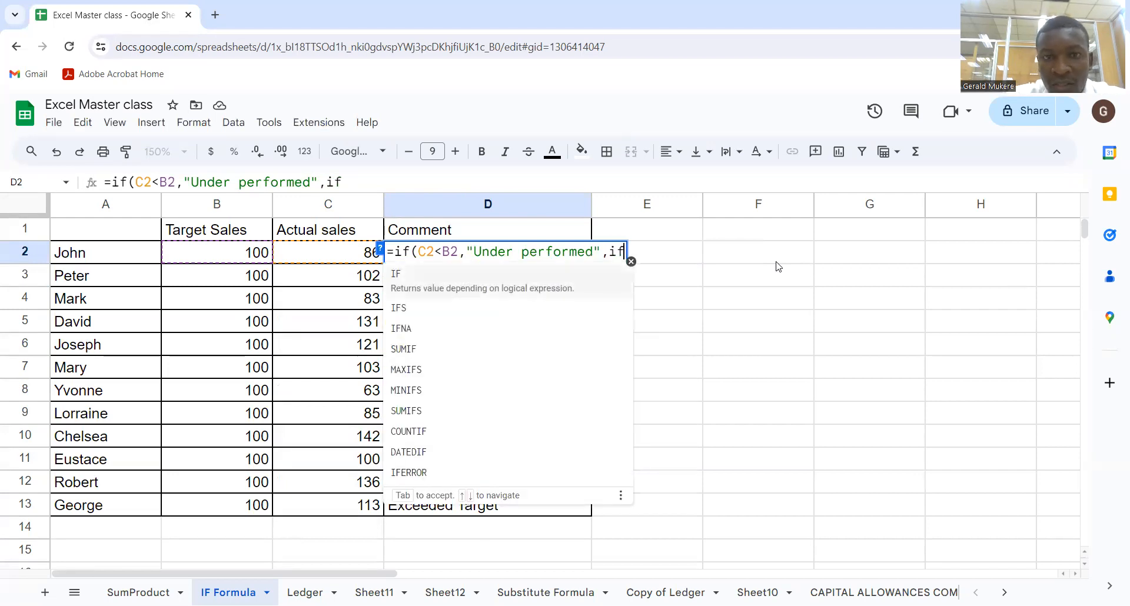
pyautogui.write('(')
pyautogui.click(314, 253)
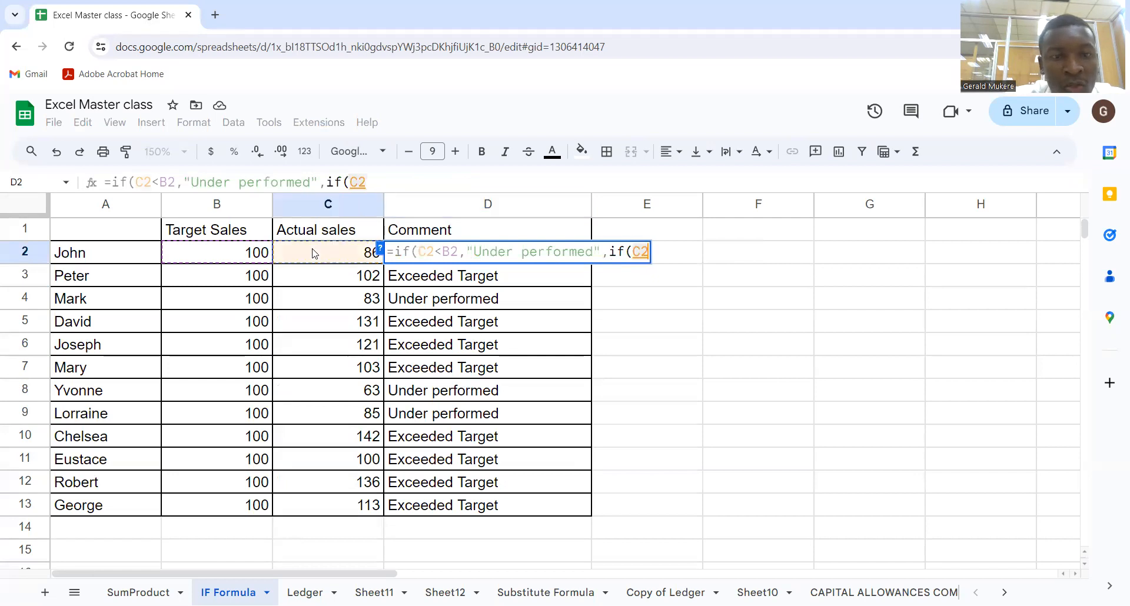
pyautogui.write('=')
pyautogui.click(243, 257)
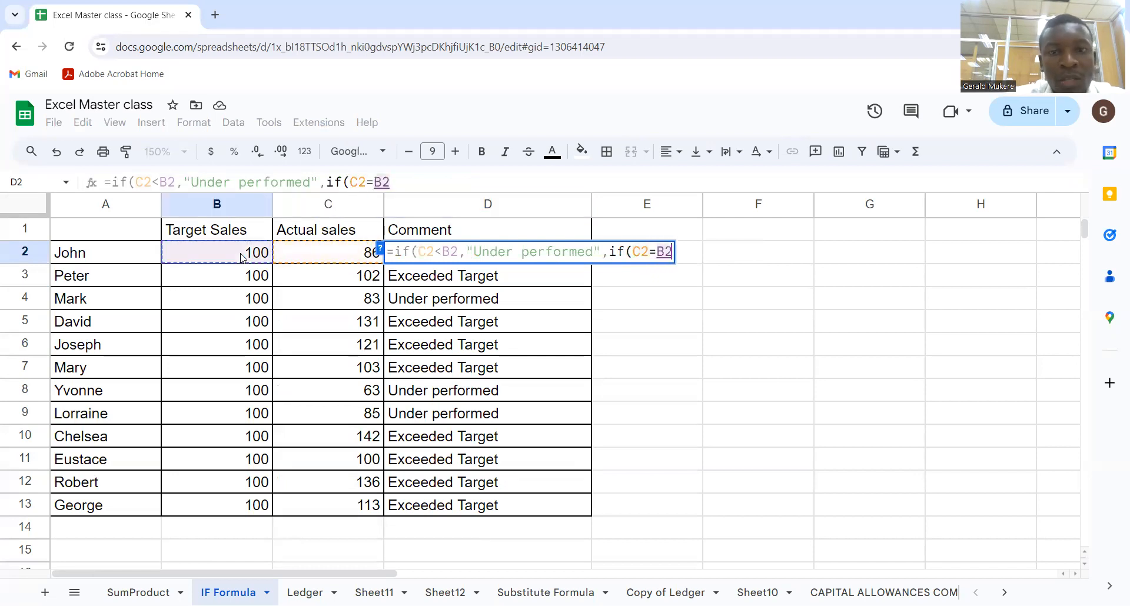
pyautogui.write(',')
pyautogui.write('"')
pyautogui.write('M')
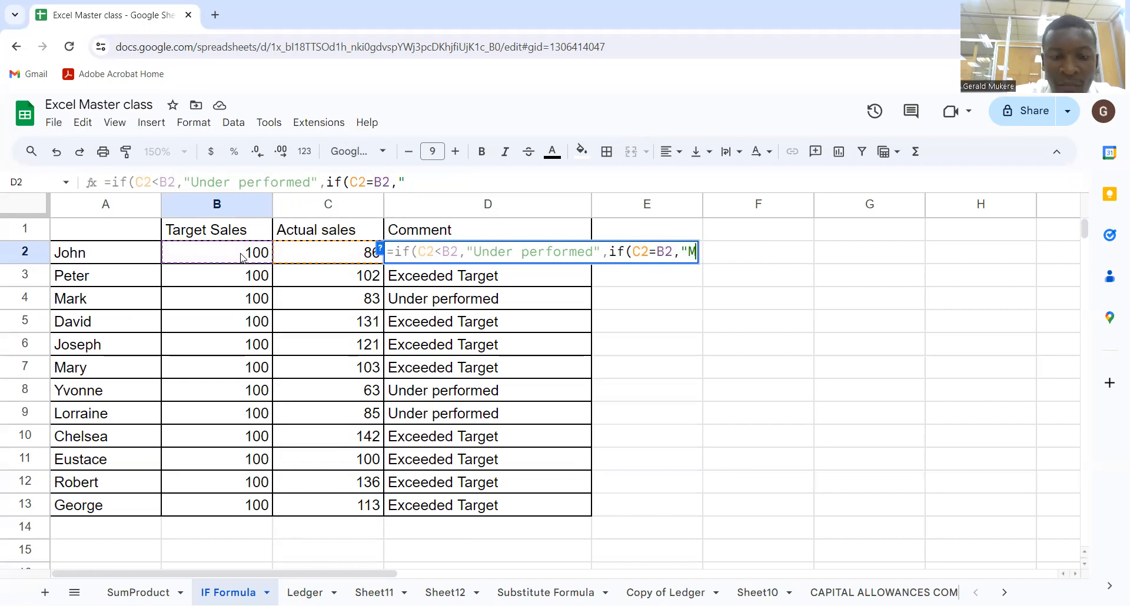
pyautogui.write('et Targ')
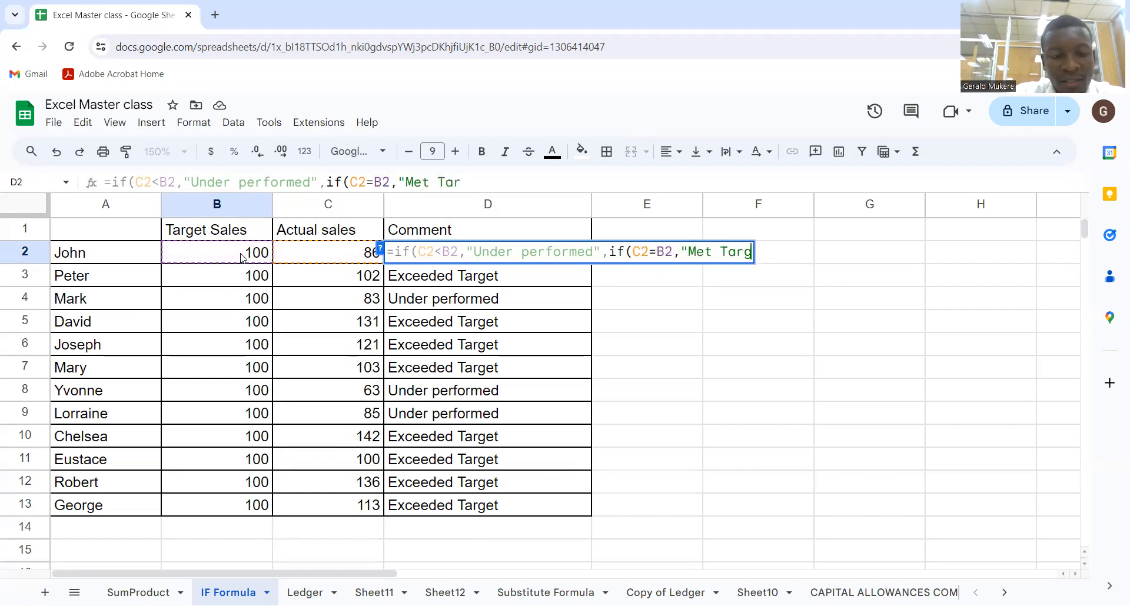
pyautogui.write('et"')
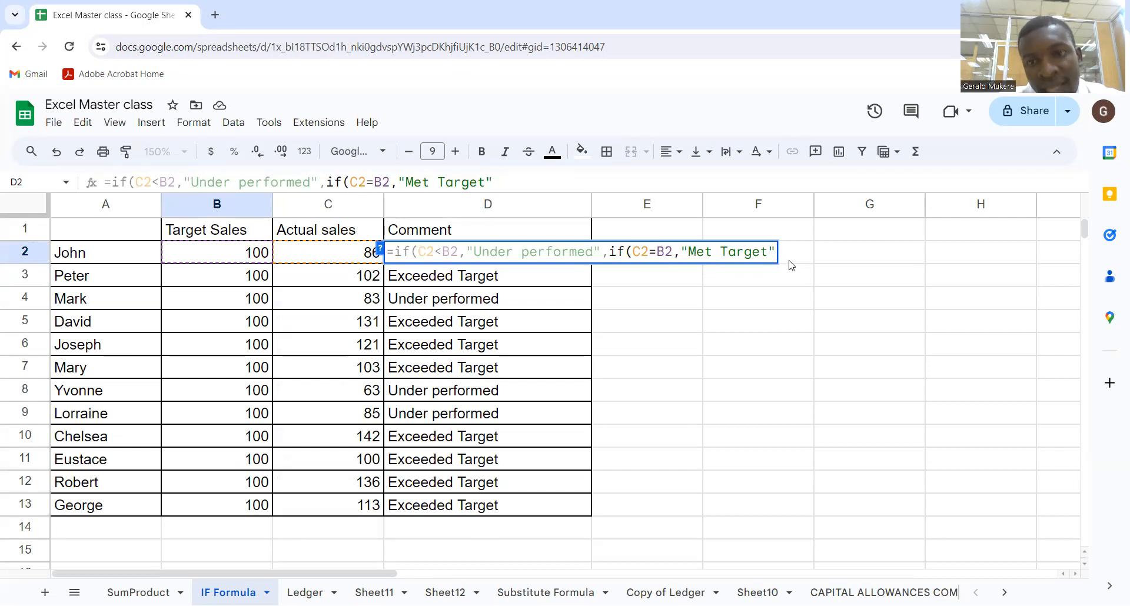
pyautogui.write(',')
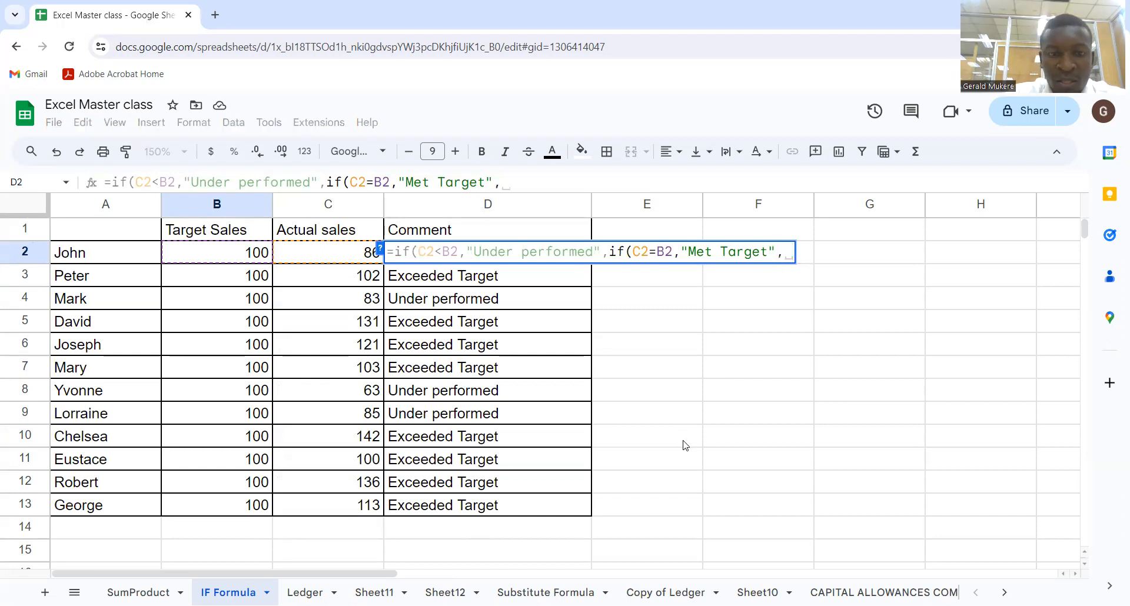
pyautogui.hotkey('ctrl', 'v')
pyautogui.press('BackSpace')
pyautogui.press('BackSpace')
pyautogui.press('BackSpace')
pyautogui.press('BackSpace')
pyautogui.press('BackSpace')
pyautogui.press('BackSpace')
pyautogui.press('BackSpace')
pyautogui.press('BackSpace')
pyautogui.press('BackSpace')
pyautogui.press('BackSpace')
pyautogui.press('BackSpace')
pyautogui.press('BackSpace')
pyautogui.press('BackSpace')
pyautogui.press('BackSpace')
pyautogui.press('BackSpace')
pyautogui.press('BackSpace')
pyautogui.press('BackSpace')
pyautogui.press('BackSpace')
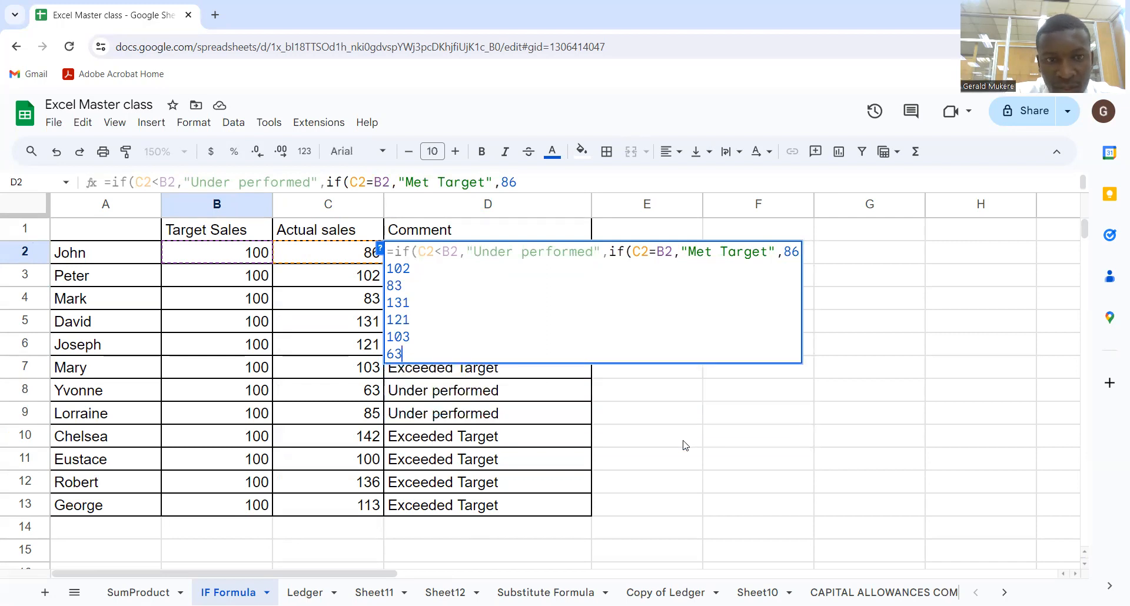
pyautogui.press('BackSpace')
pyautogui.press('BackSpace')
pyautogui.press('BackSpace')
pyautogui.press('BackSpace')
pyautogui.press('BackSpace')
pyautogui.press('BackSpace')
pyautogui.press('BackSpace')
pyautogui.press('BackSpace')
pyautogui.press('BackSpace')
pyautogui.press('BackSpace')
pyautogui.press('BackSpace')
pyautogui.press('BackSpace')
pyautogui.press('BackSpace')
pyautogui.press('BackSpace')
pyautogui.press('BackSpace')
pyautogui.press('BackSpace')
pyautogui.press('BackSpace')
pyautogui.press('BackSpace')
pyautogui.press('BackSpace')
pyautogui.press('BackSpace')
pyautogui.press('BackSpace')
pyautogui.press('BackSpace')
# Add "Exceeded Performance" as the nested IF's false value, close both parentheses and commit the formula
pyautogui.write('"Exceeded')
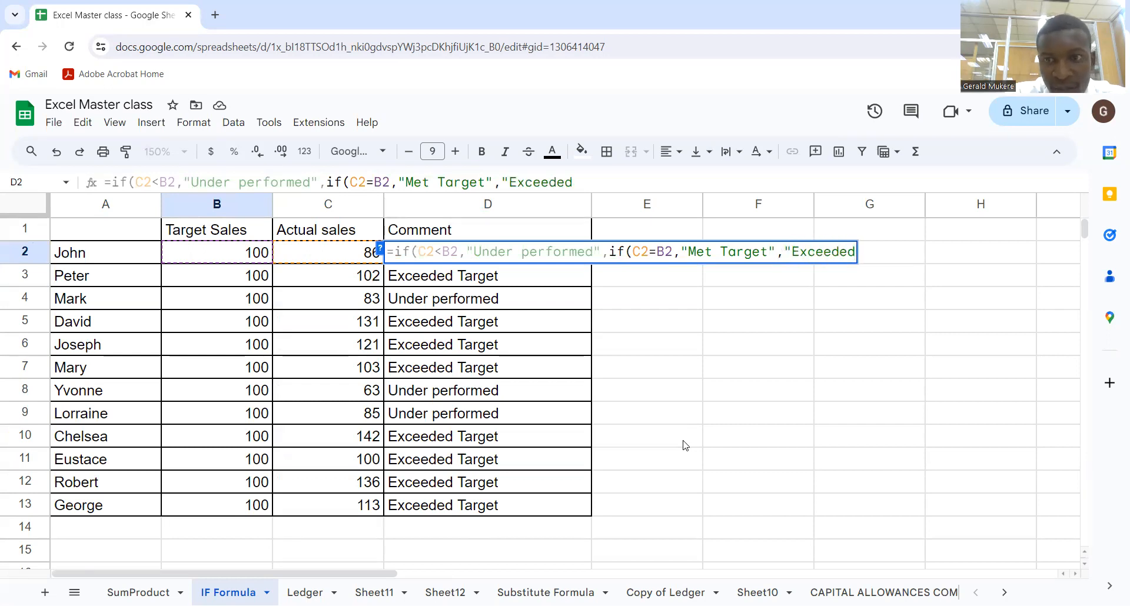
pyautogui.write(' Permonc')
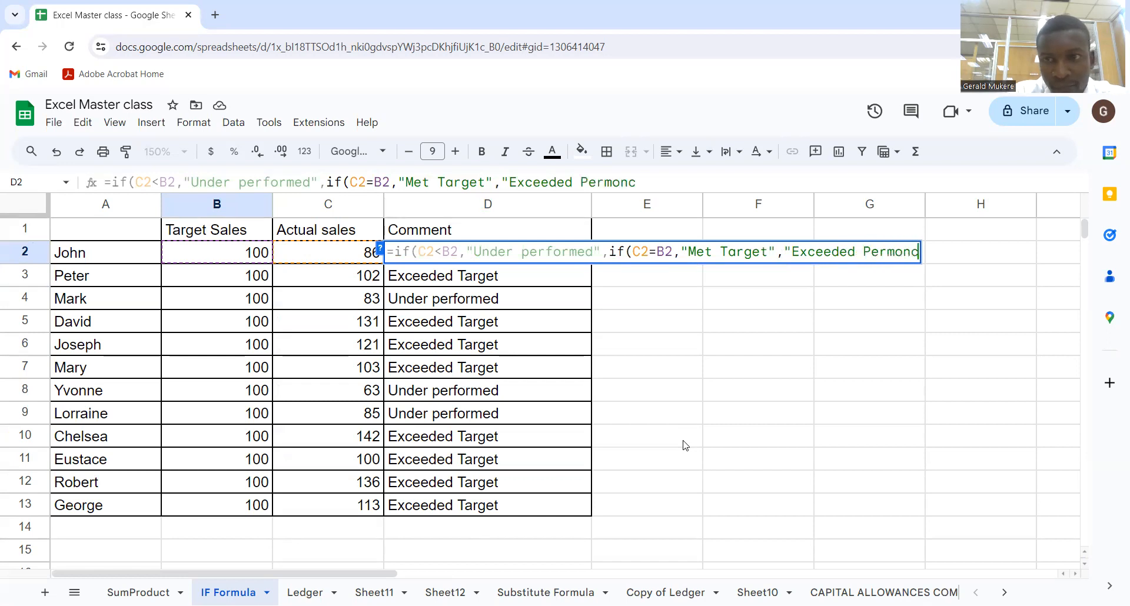
pyautogui.press('BackSpace')
pyautogui.press('BackSpace')
pyautogui.press('BackSpace')
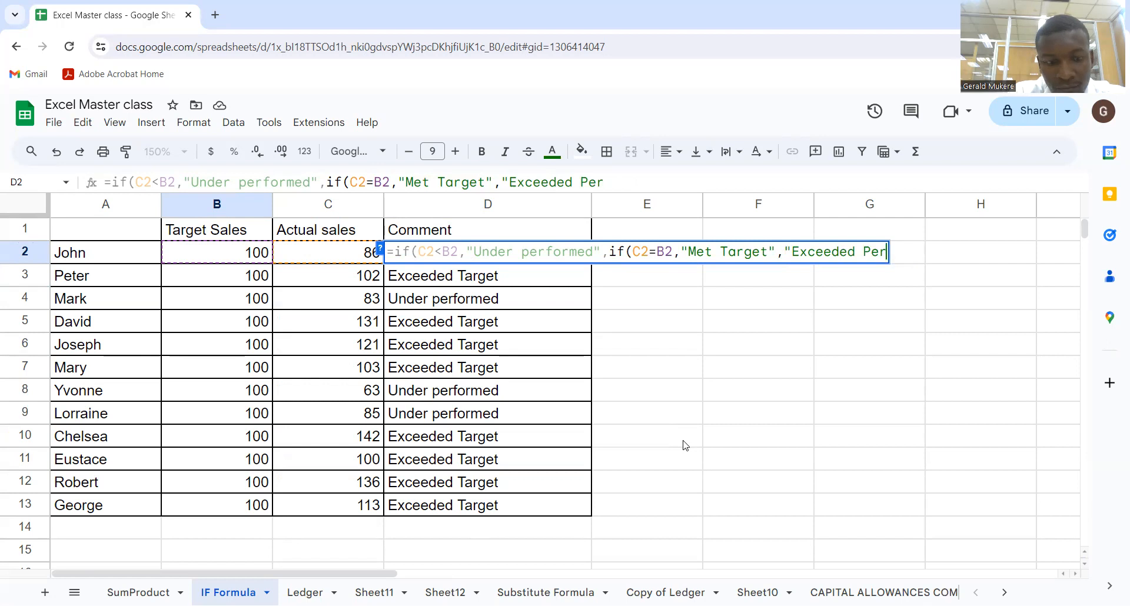
pyautogui.write('form')
pyautogui.write('ance"')
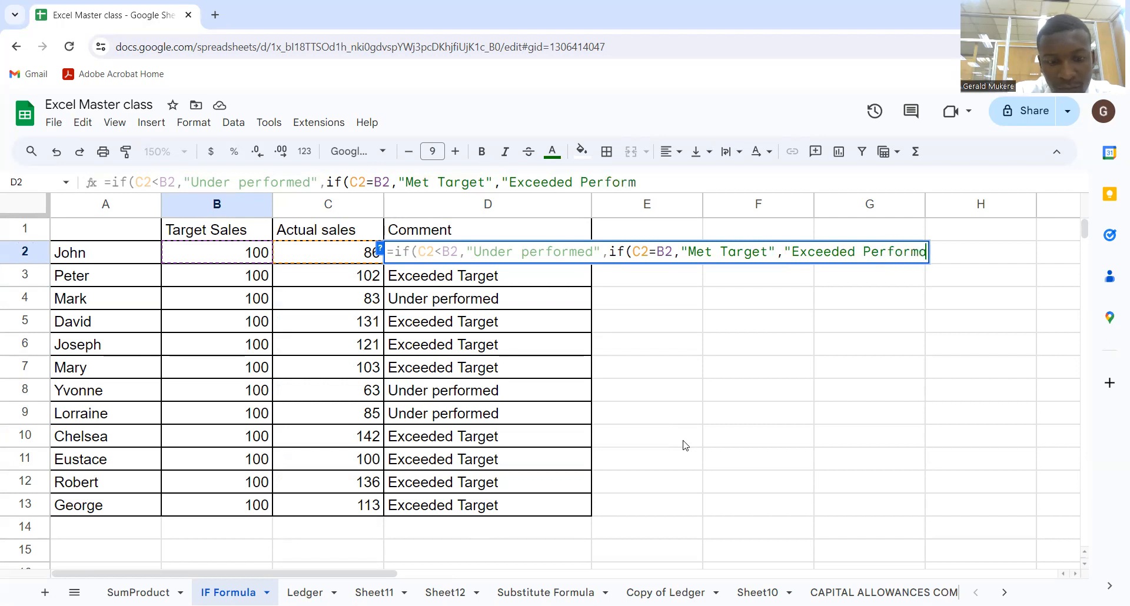
pyautogui.write('))')
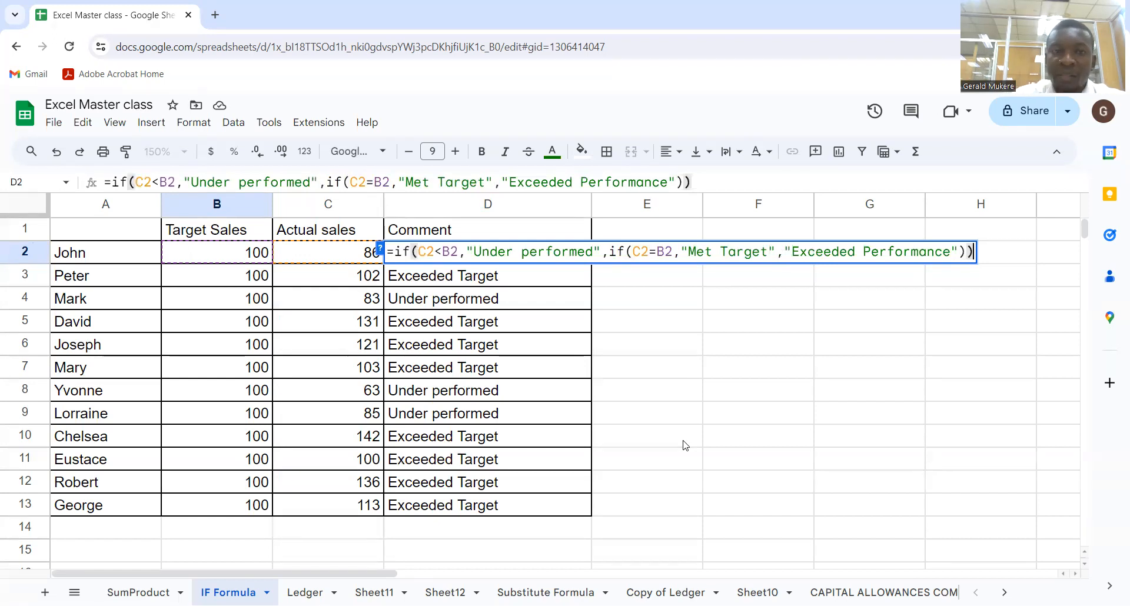
pyautogui.press('Return')
# Copy the updated nested IF formula from D2 down the Comment column to row 13
pyautogui.click(570, 257)
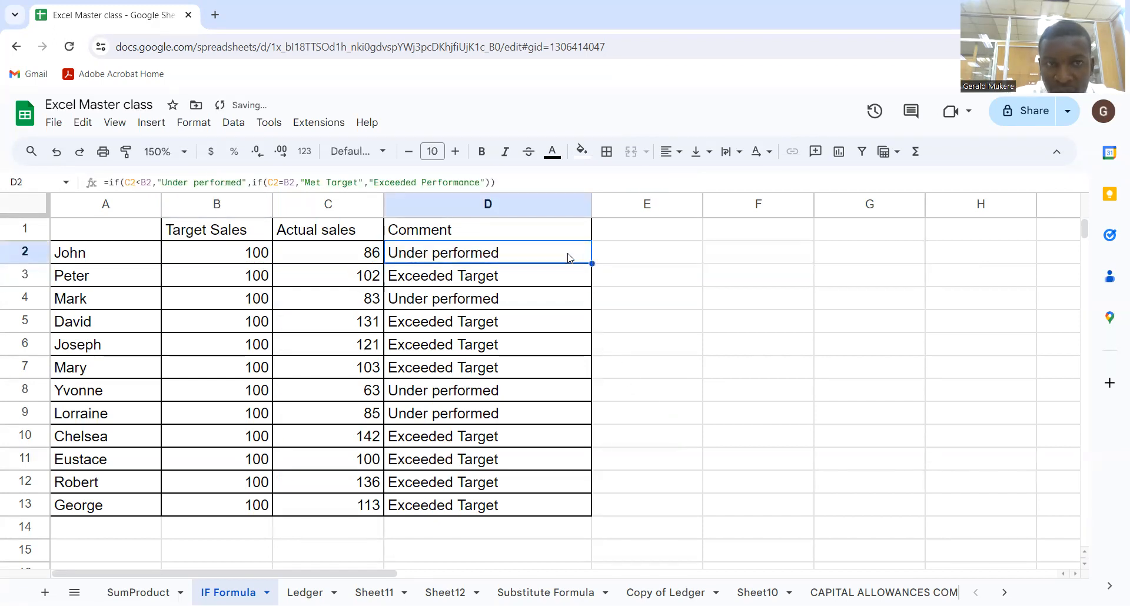
pyautogui.moveTo(592, 263); pyautogui.dragTo(557, 508)
pyautogui.click(339, 464)
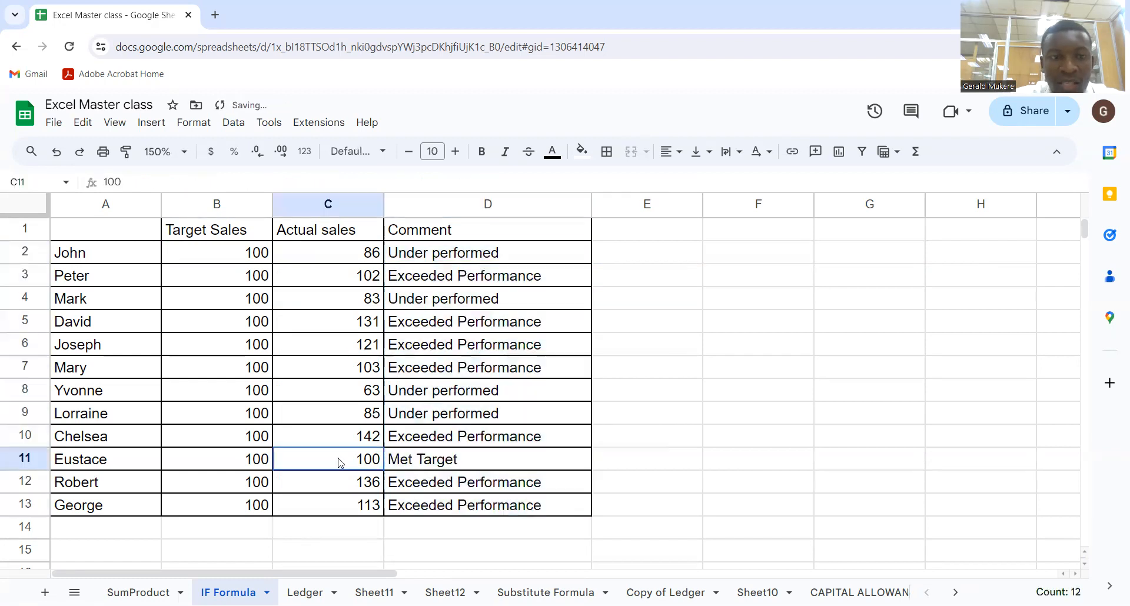
pyautogui.moveTo(88, 459); pyautogui.dragTo(464, 459)
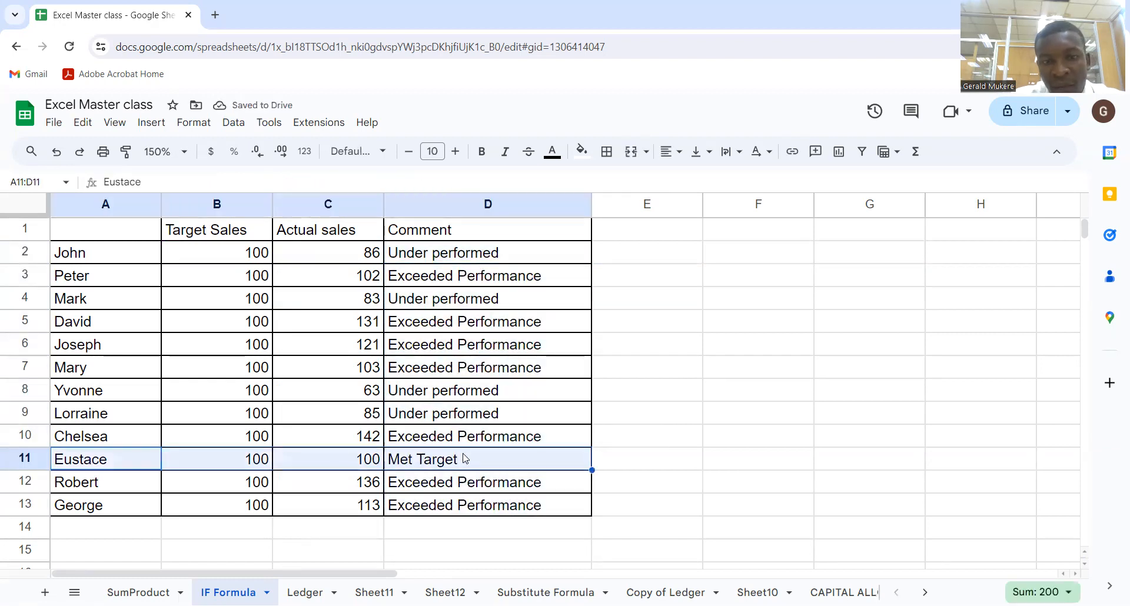
# Set the actual sales in row 7 to 100
pyautogui.click(357, 366)
pyautogui.write('100')
pyautogui.press('Return')
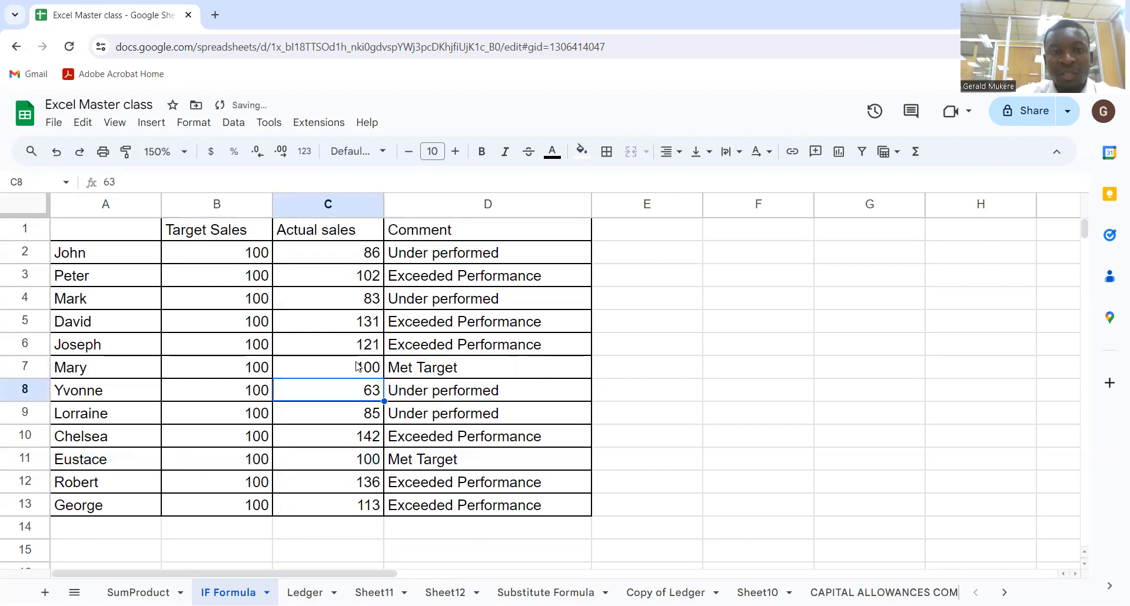